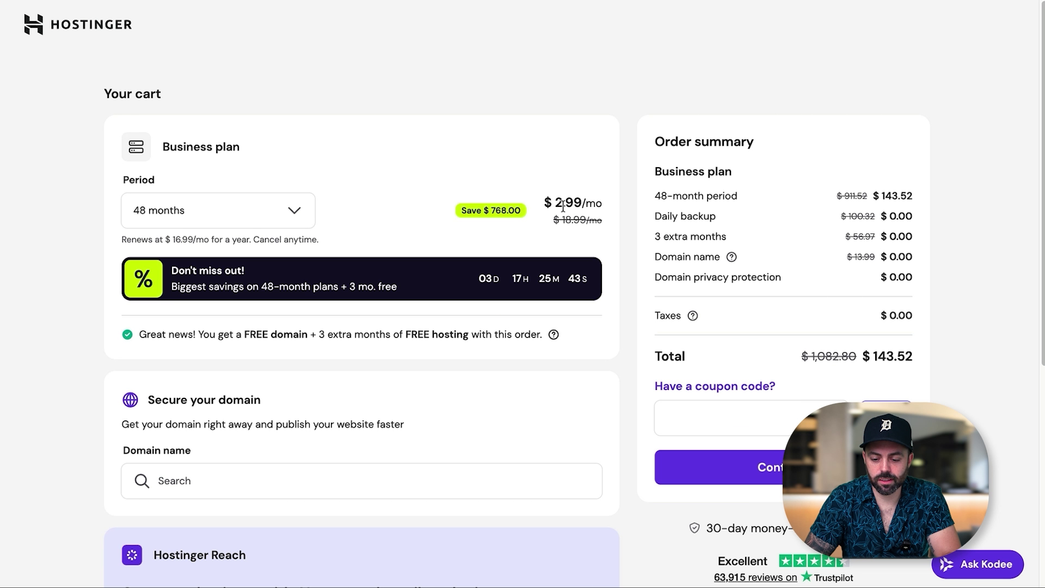
Apply the coupon code ADAMENFROY to the Business plan order and view the available billing periods.
click(725, 421)
text(ADAMENFROY)
key(Return)
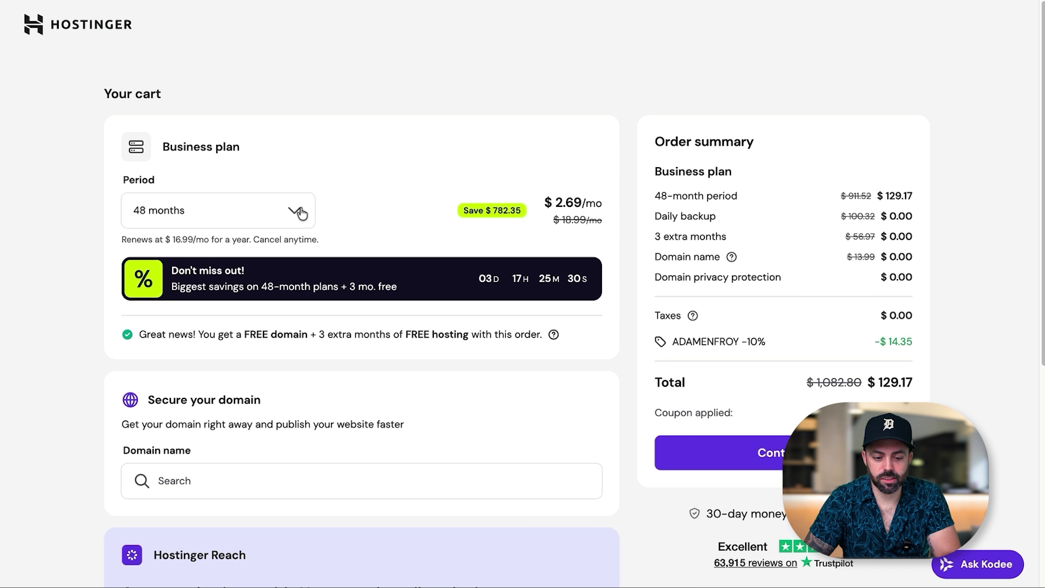
click(261, 210)
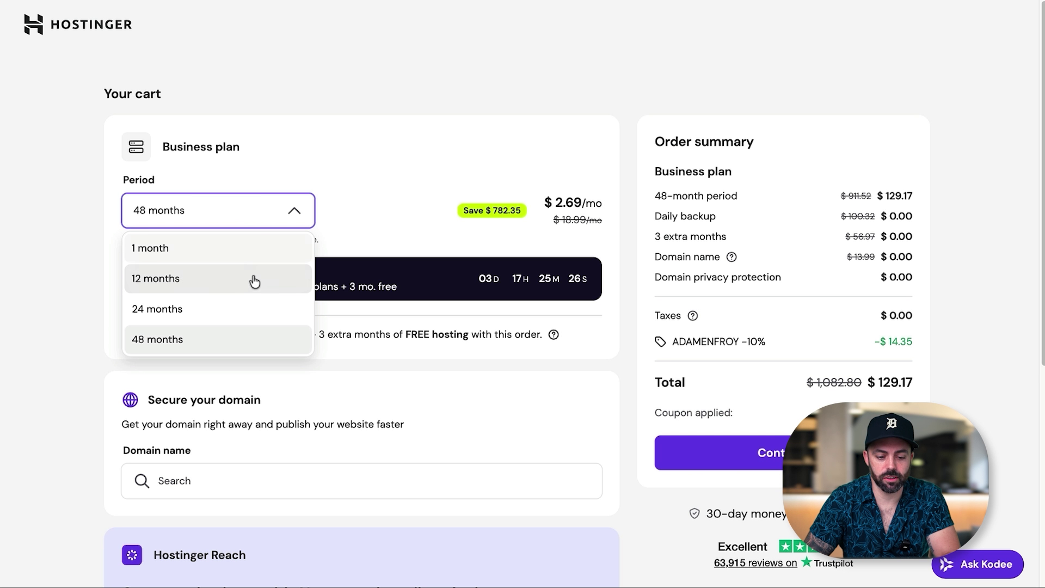
click(335, 198)
Check the availability of the domain adamenfroy.com and of a variant ending in reviews.com.
scroll(546, 228, down, 1)
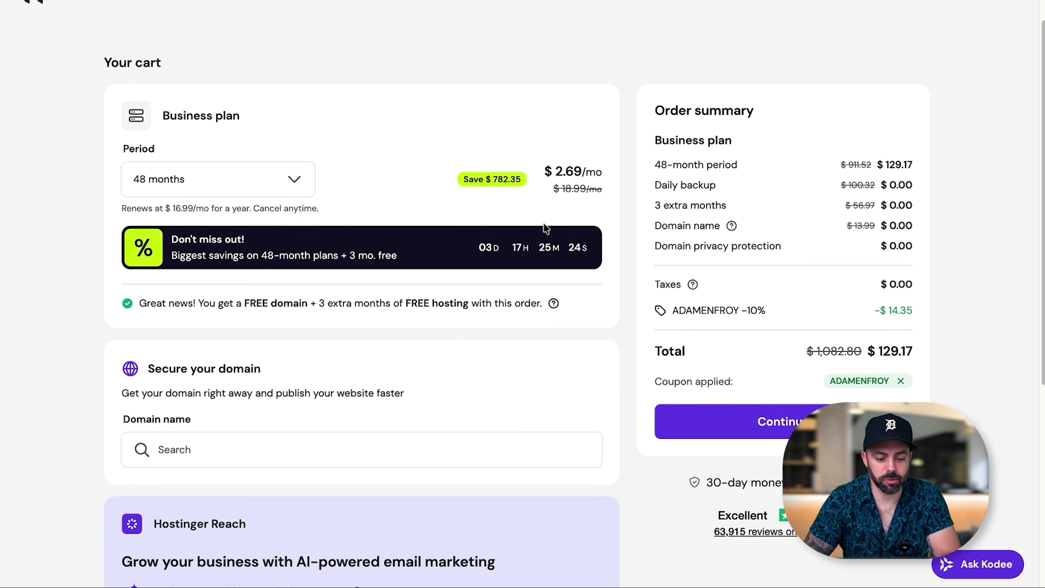
scroll(546, 228, down, 3)
click(273, 436)
text(adamenfroy.com)
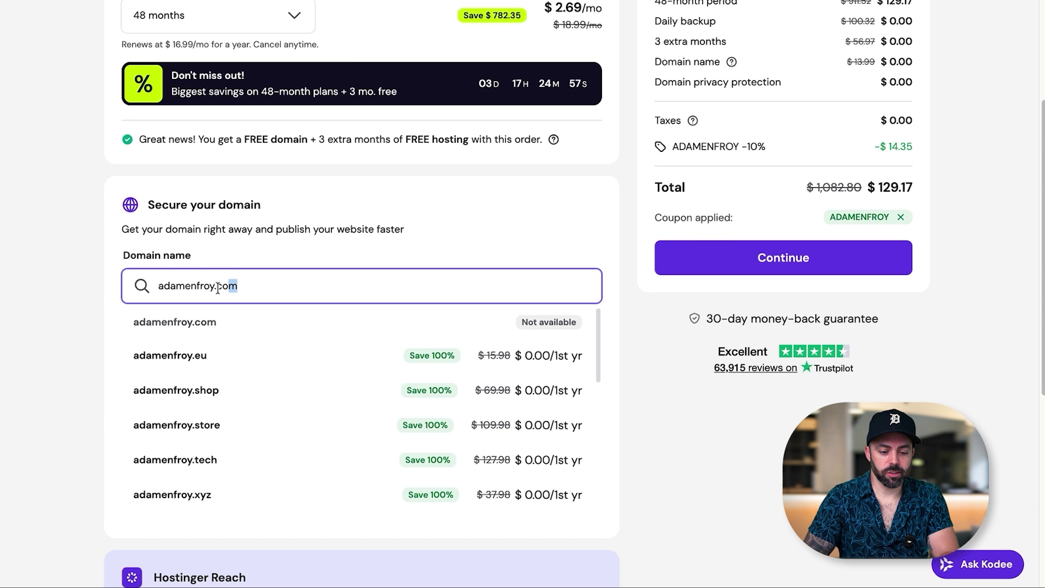
drag(218, 288, 188, 287)
text(reviews.com)
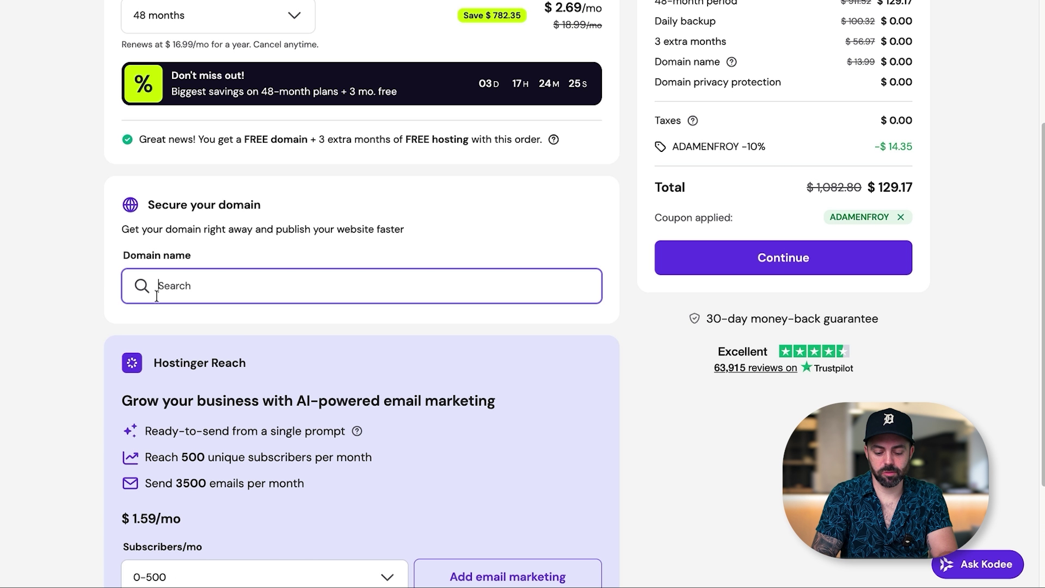
Search for the domain adamskitchenreviews.com and continue with the hosting order.
text(adams)
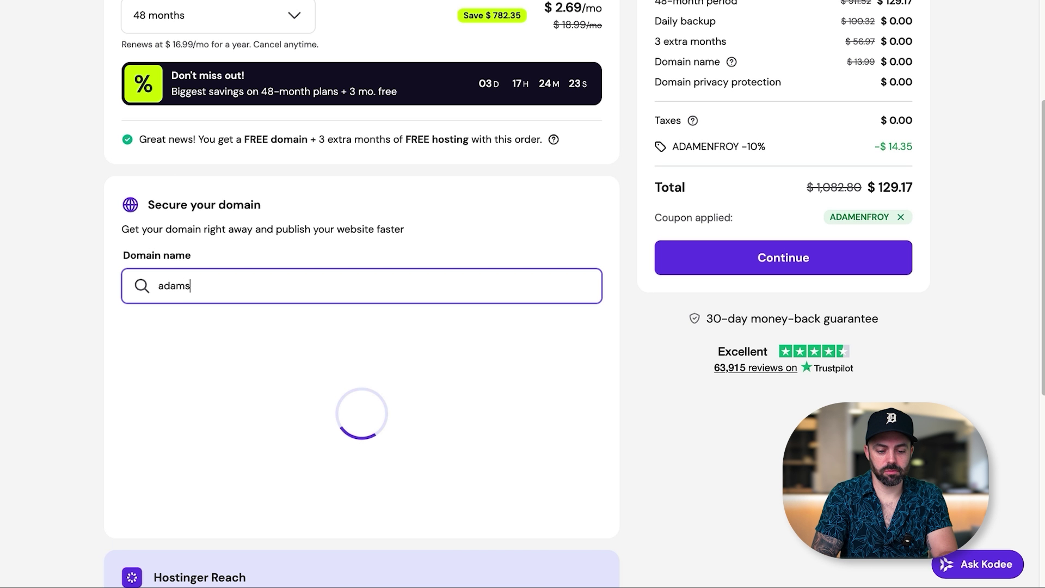
text(kitchenrev)
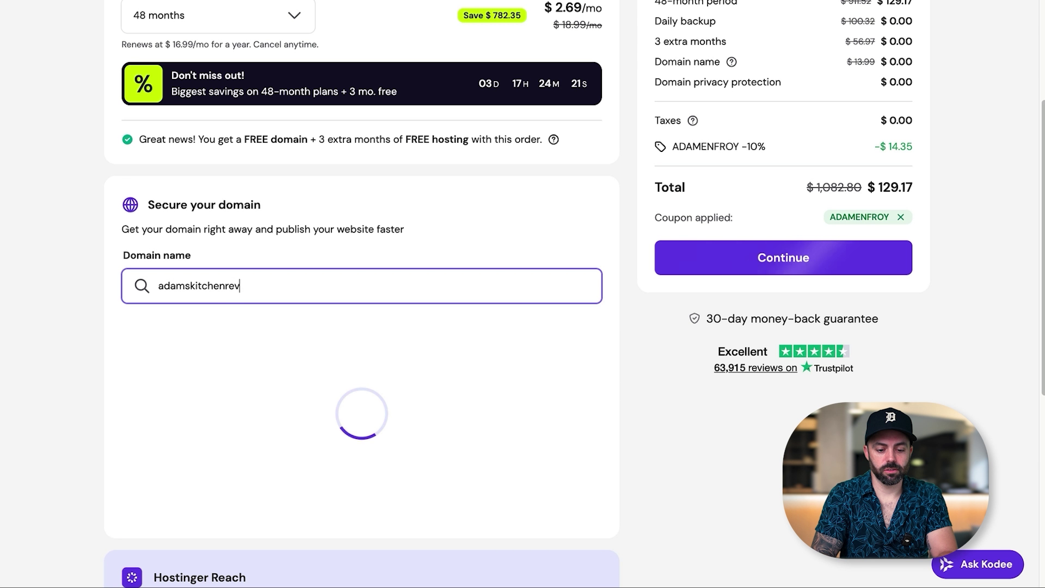
text(iews.com)
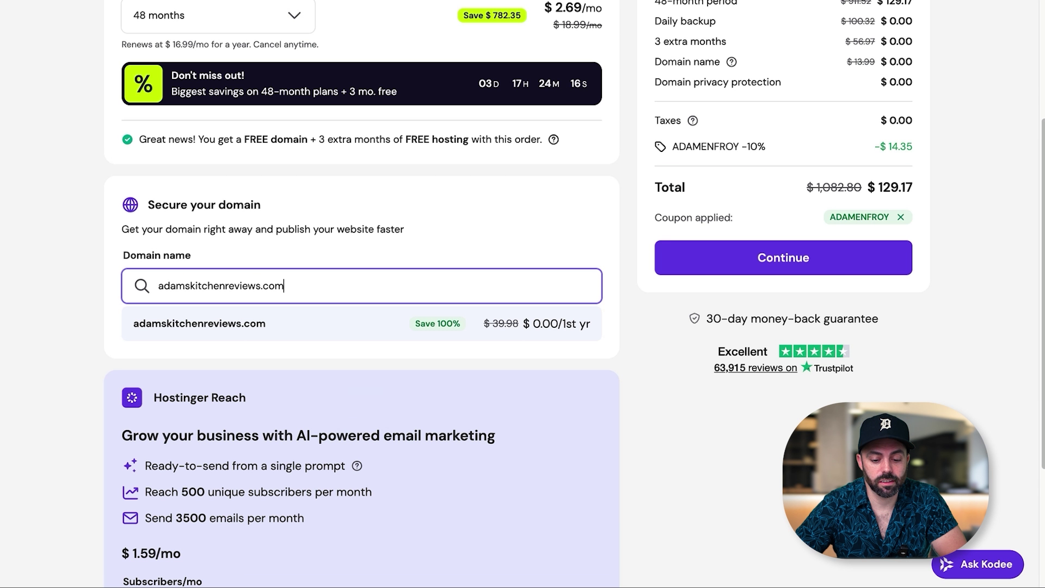
click(786, 260)
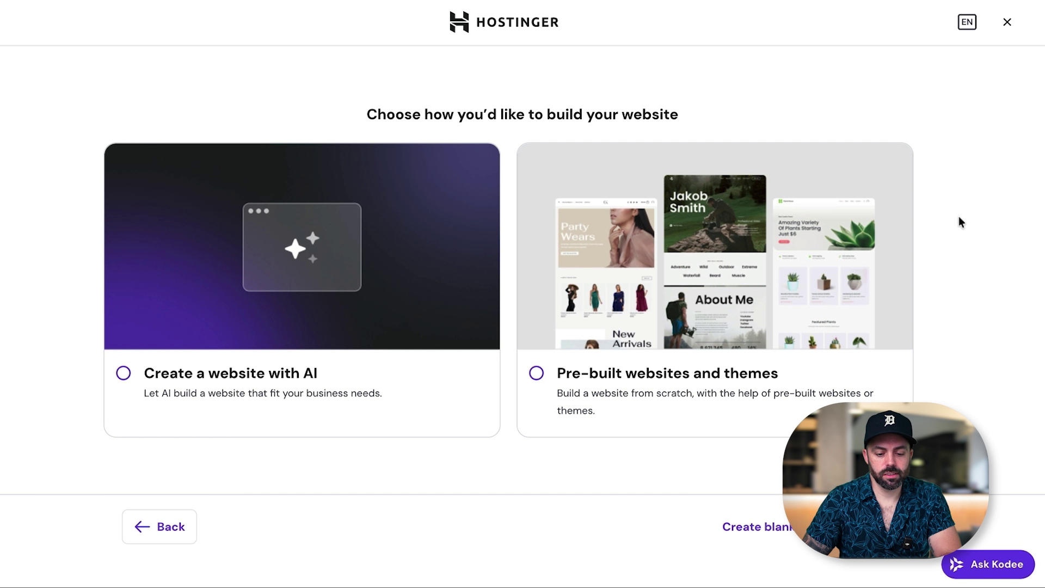
Choose to create the website with AI and use a temporary domain after looking up adamskitchenreviews.com.
click(249, 273)
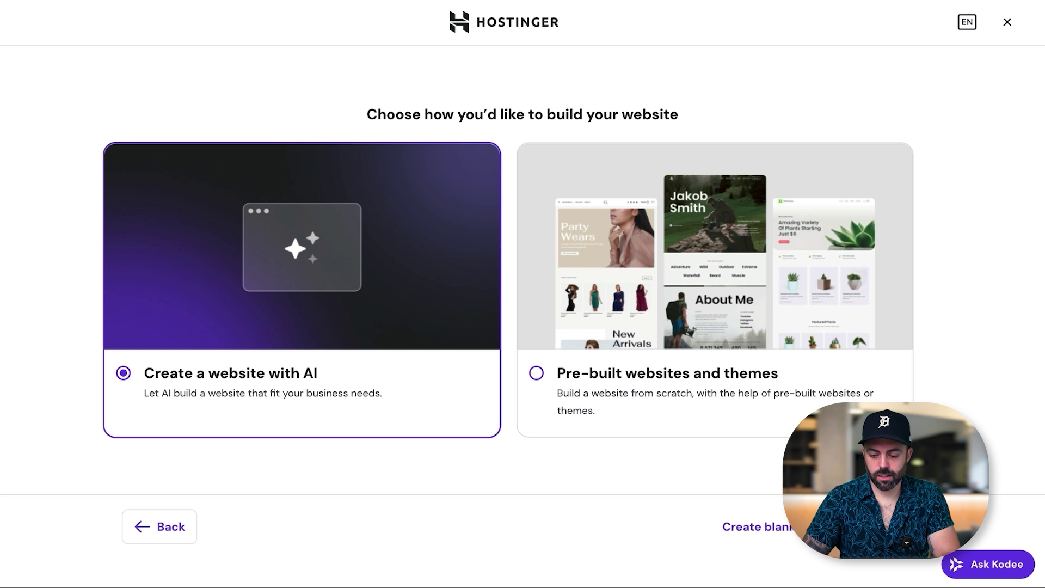
click(716, 428)
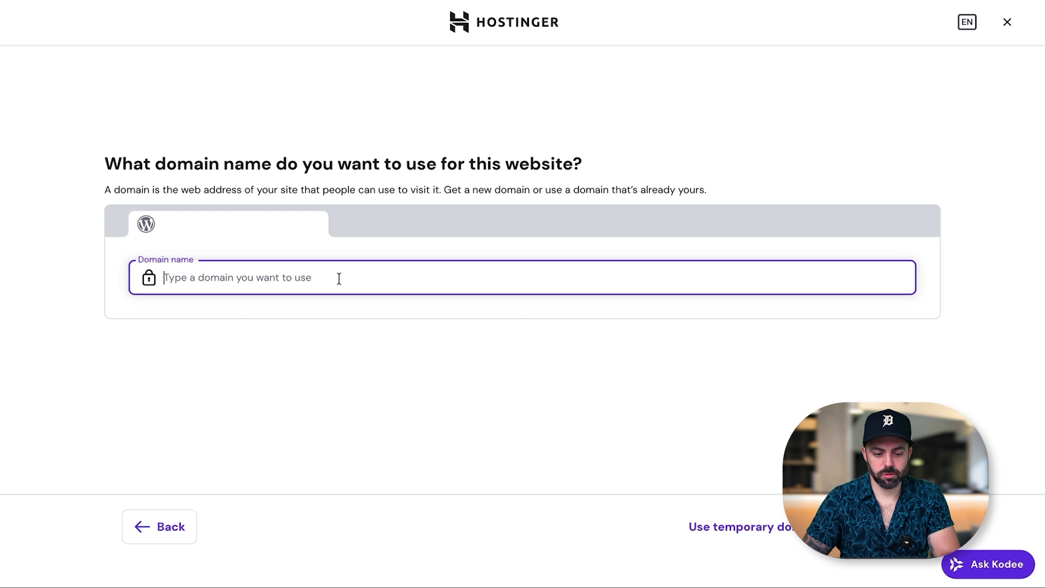
text(adamskitchenreviews.com)
click(1003, 338)
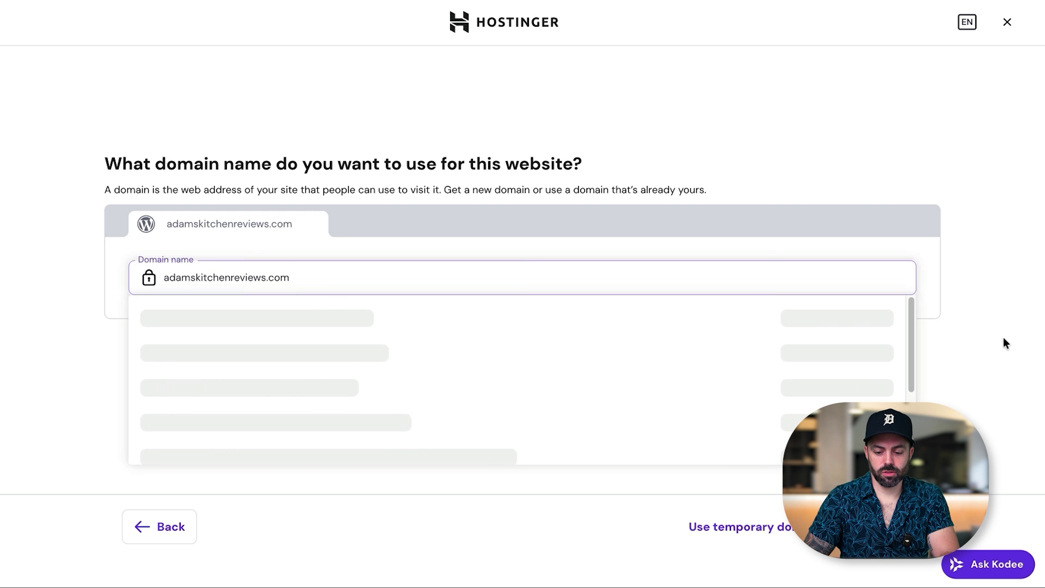
click(729, 536)
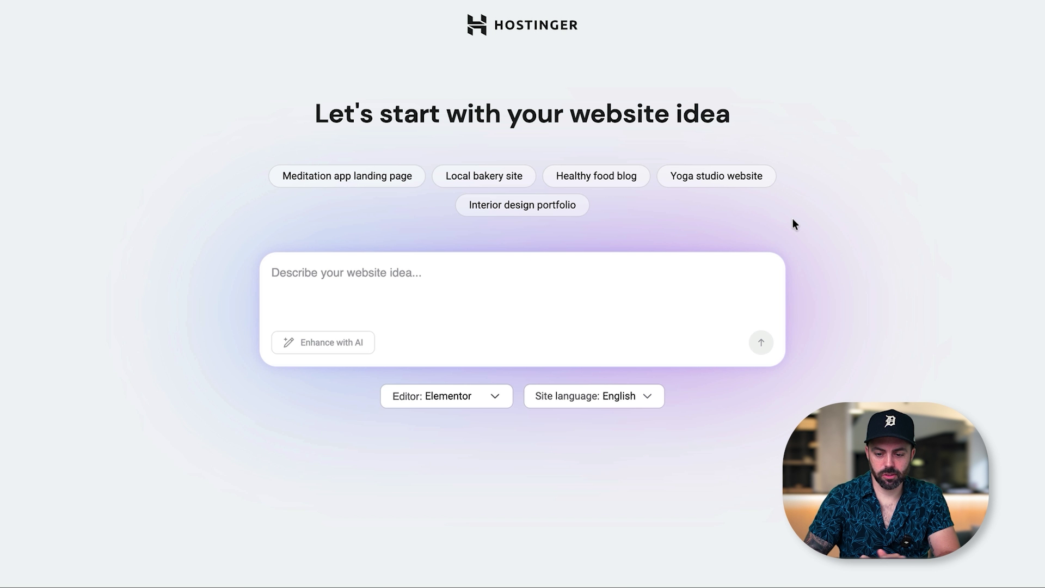
Submit the website idea "This is a kitchen design blog. Mainly for men who are interested in redesigning their kitchen".
text(This is a kitchen design blog.)
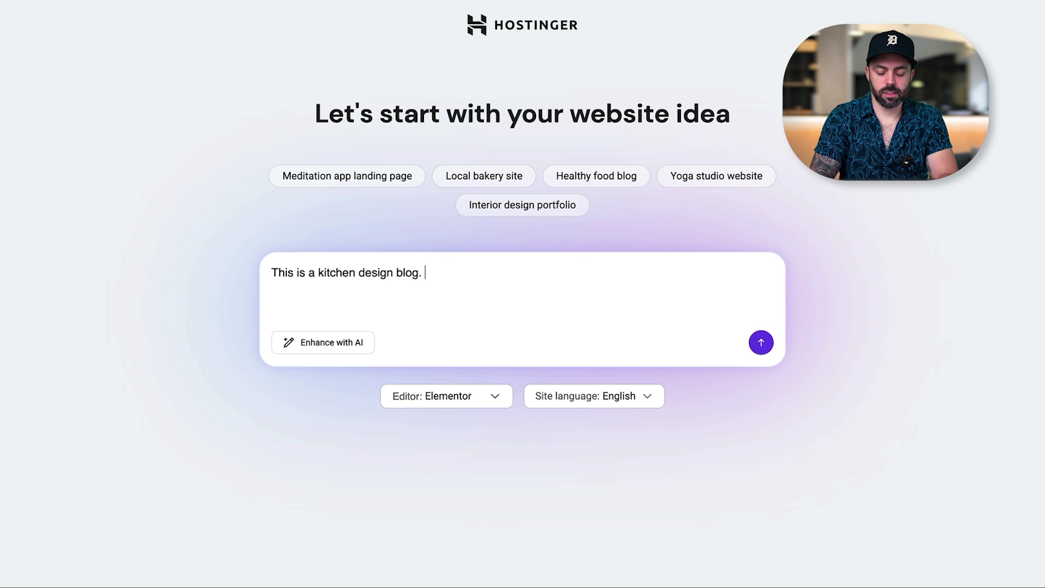
text( Mainly for men who are interested in redesigning their kitchen)
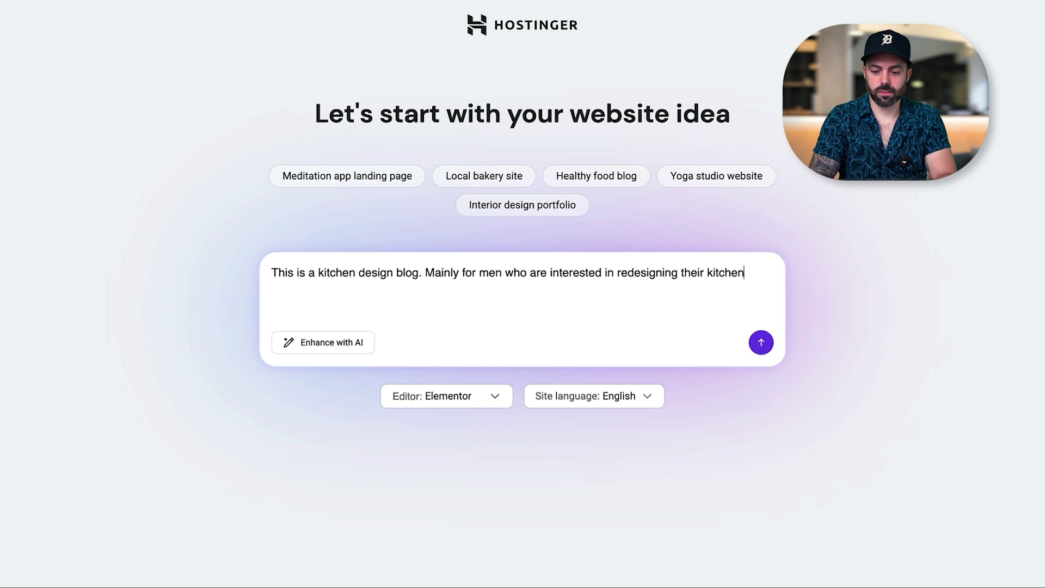
key(Return)
click(761, 342)
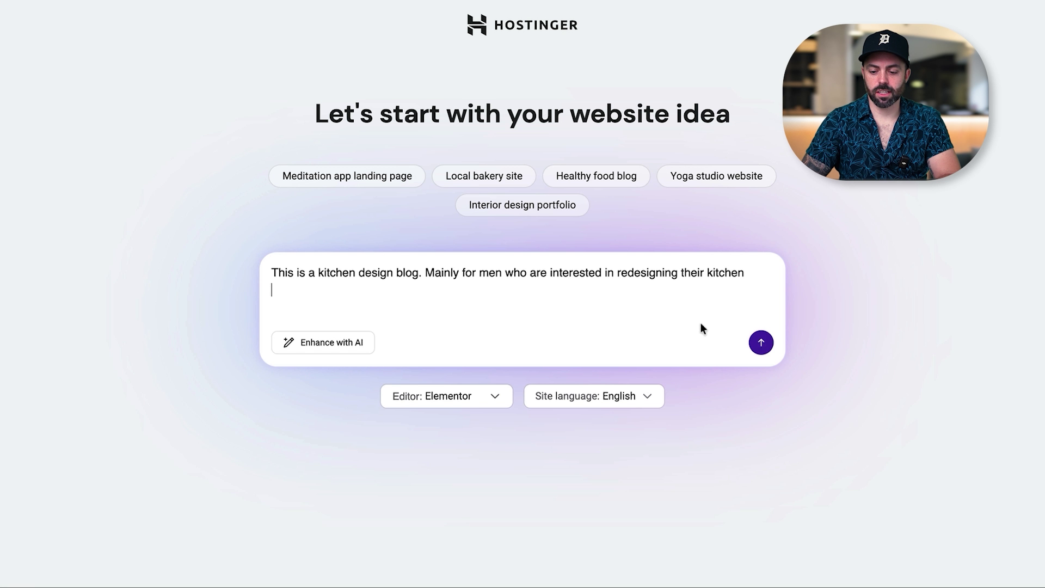
click(764, 344)
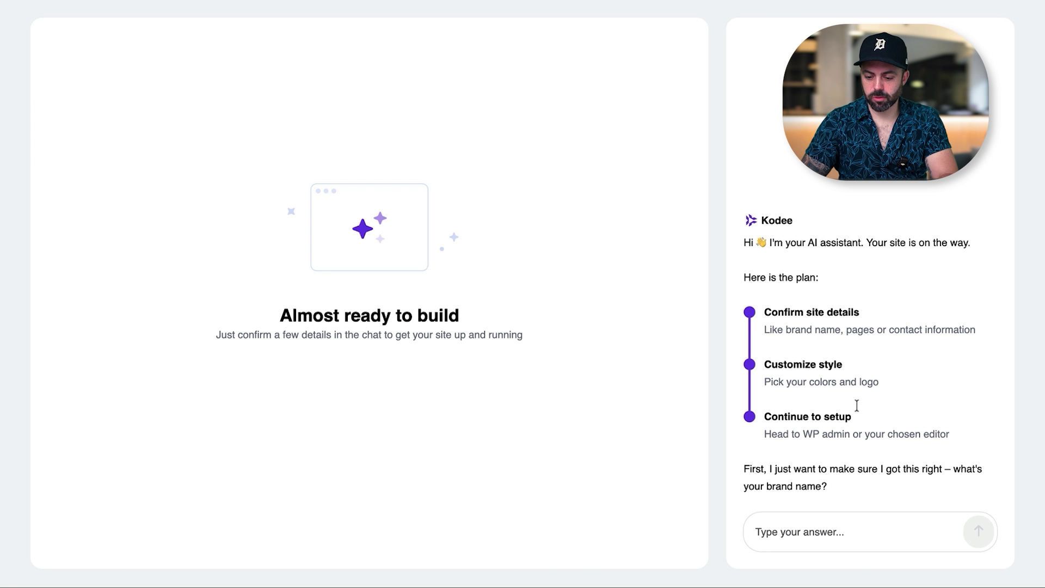
Answer the AI assistant's brand name question with "Adam's Kitchen Reviews".
click(849, 529)
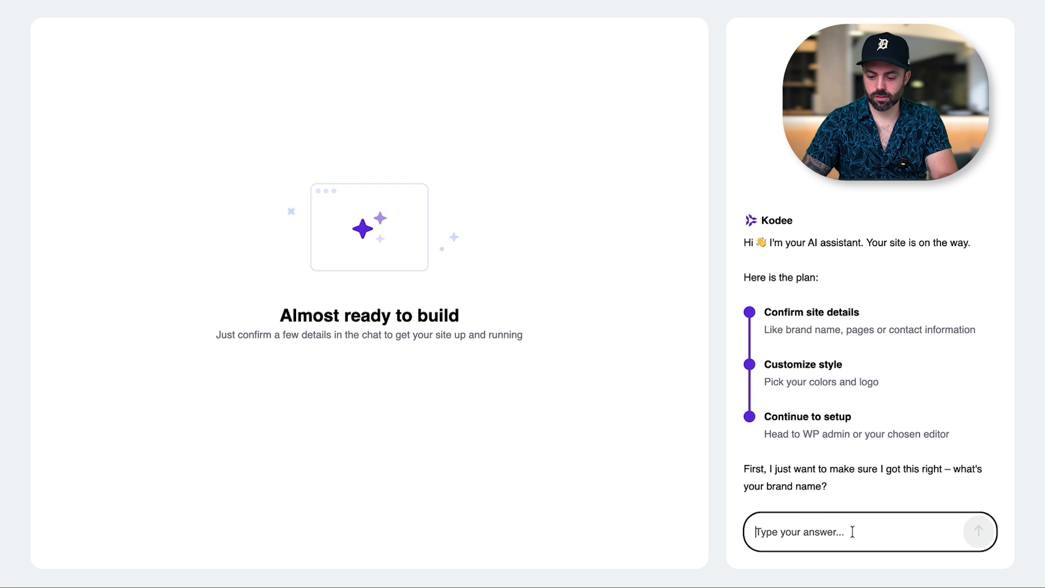
text(Adam's Ki)
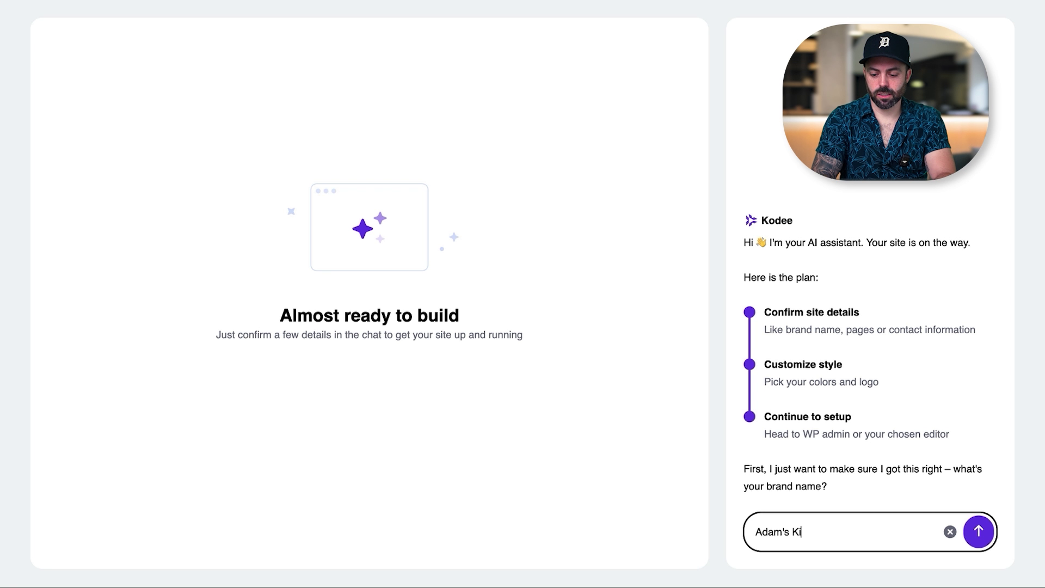
text(tchen Reviews)
key(Return)
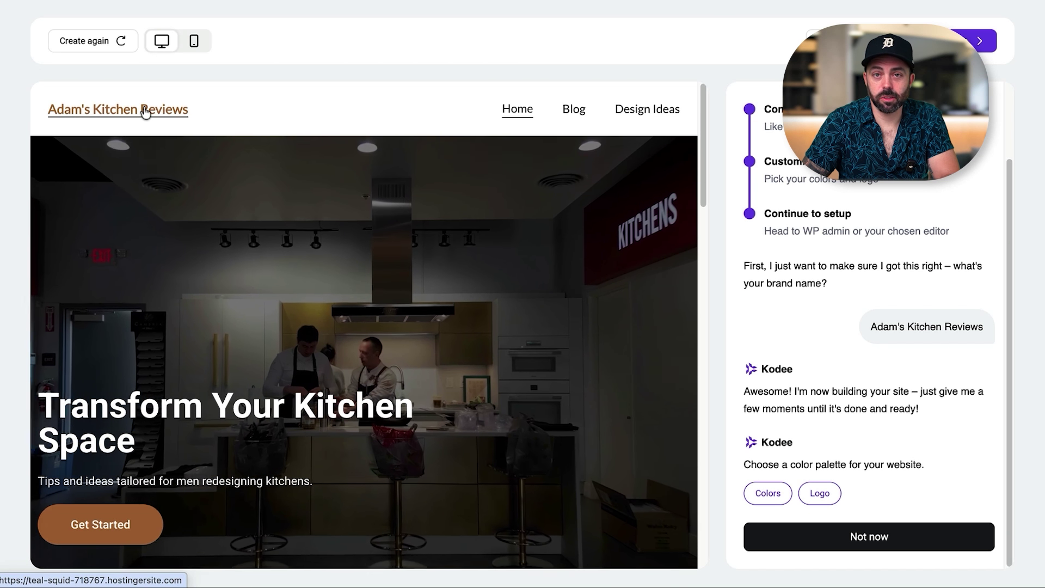
Apply the off-white, black and gold color palette to the generated site, then finish customization and continue to setup in WP admin.
scroll(316, 300, down, 1)
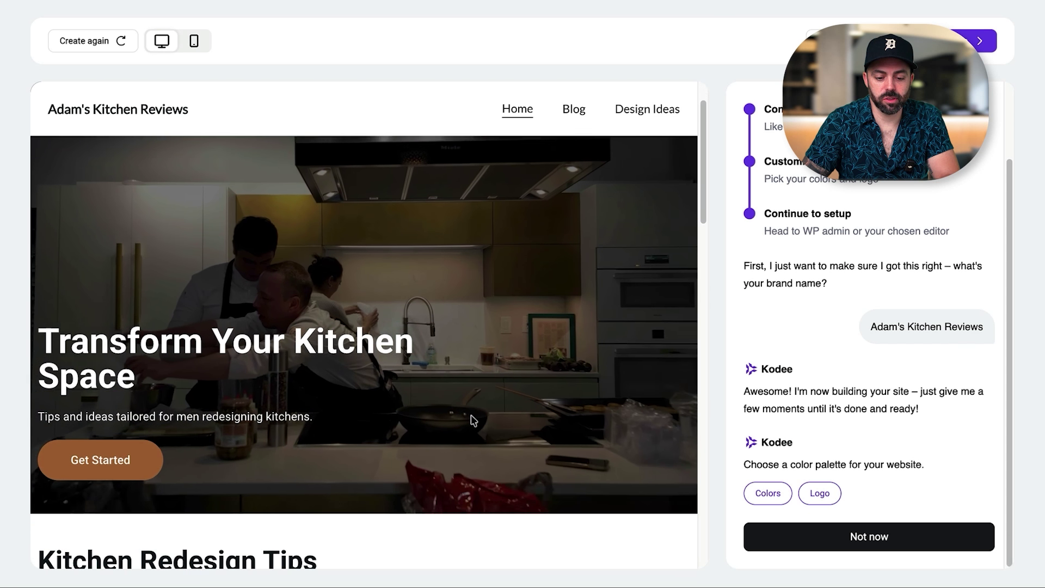
scroll(477, 355, down, 5)
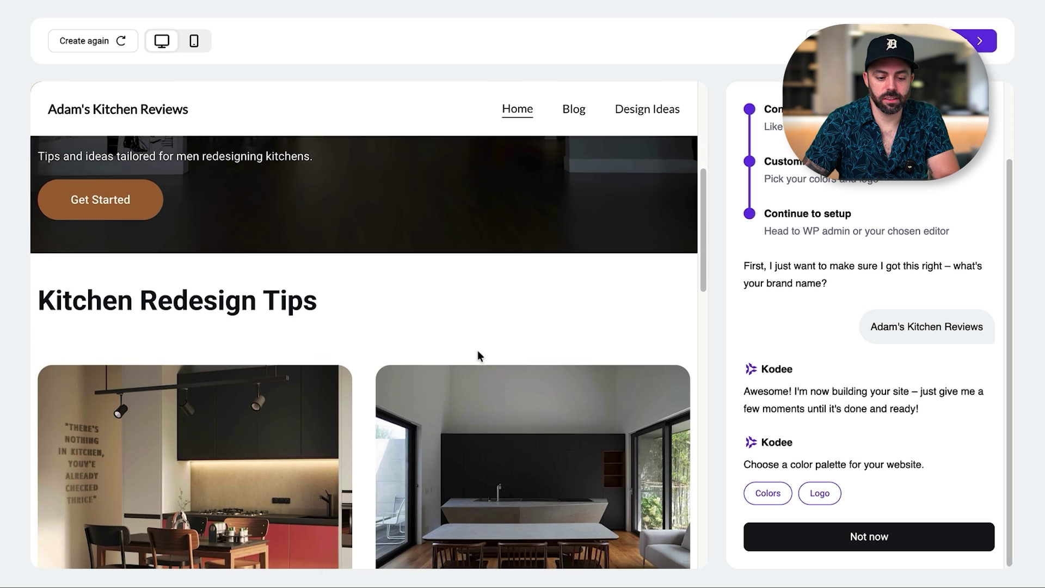
scroll(478, 355, down, 4)
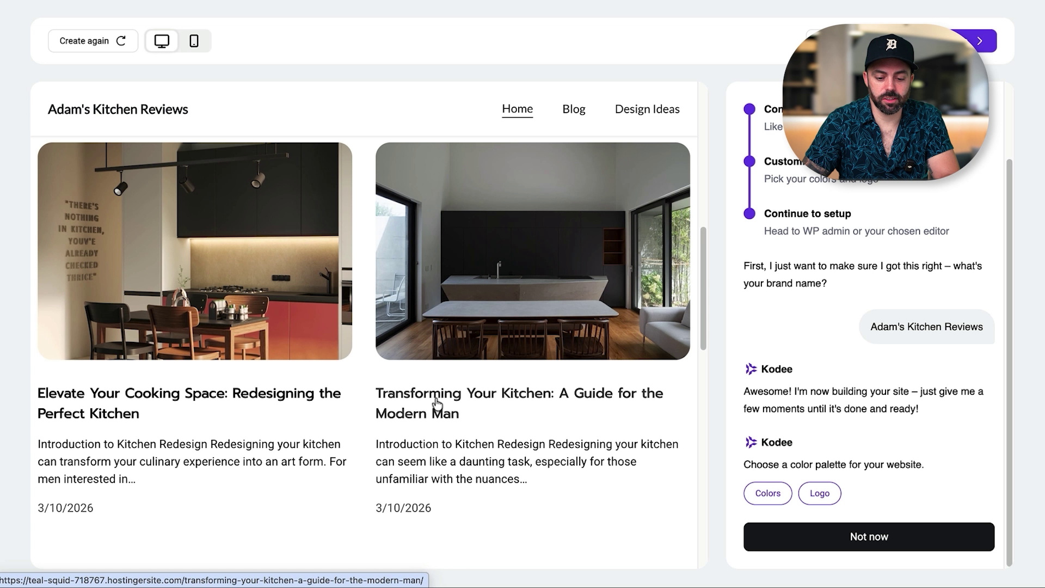
scroll(478, 406, down, 10)
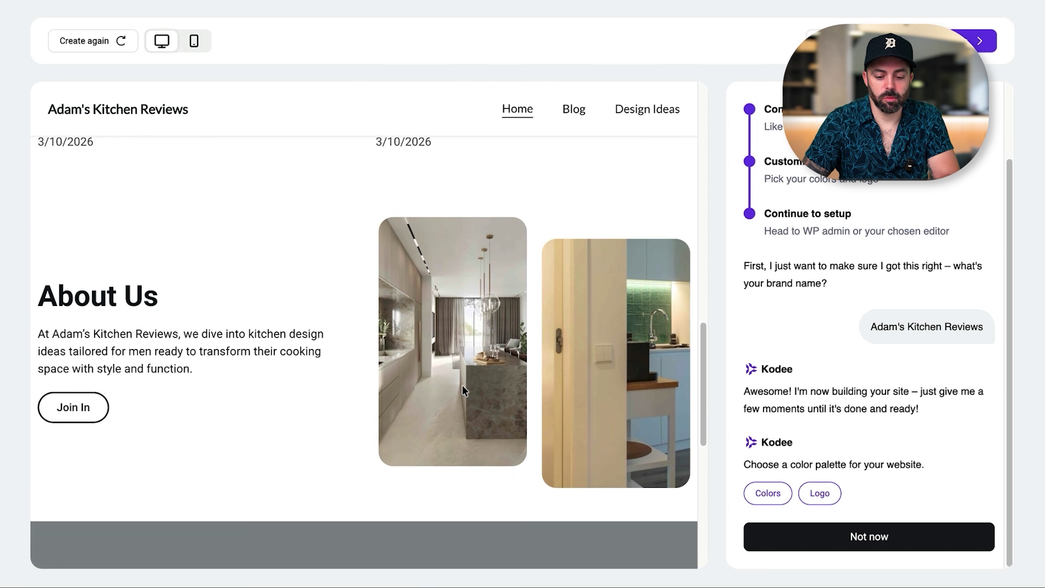
scroll(448, 372, down, 7)
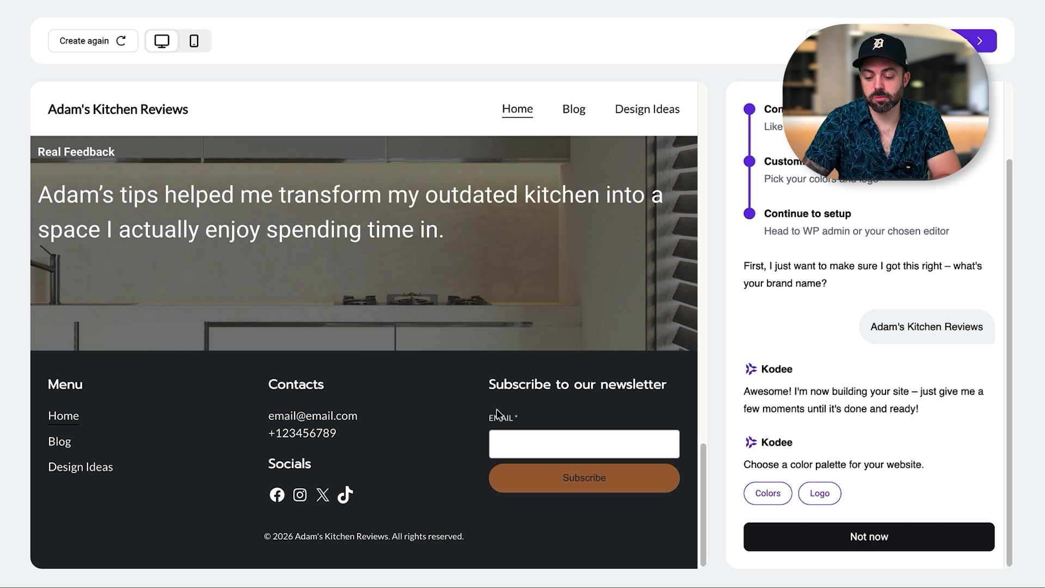
click(772, 494)
click(799, 346)
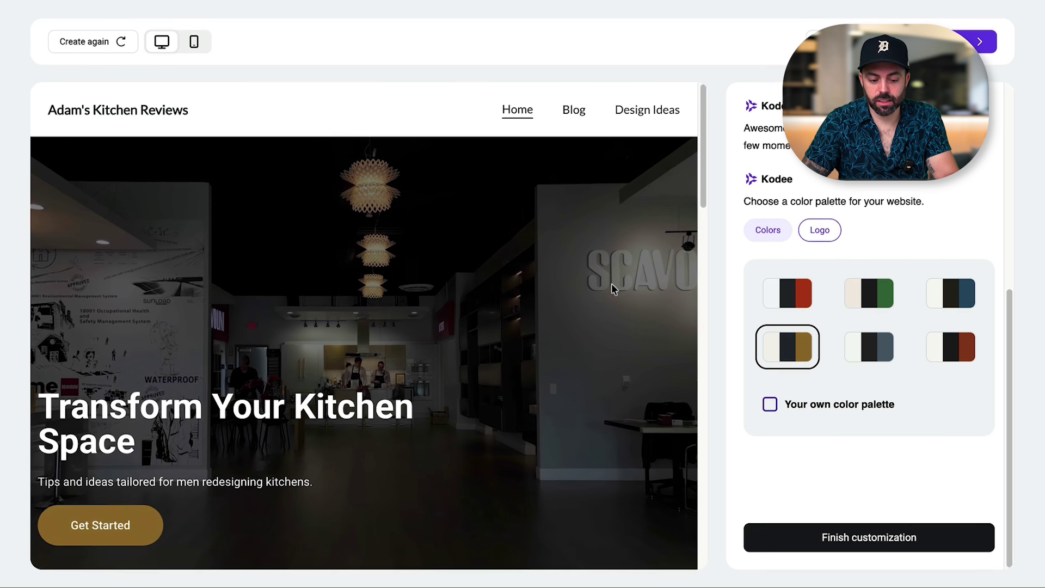
scroll(604, 294, down, 5)
click(891, 537)
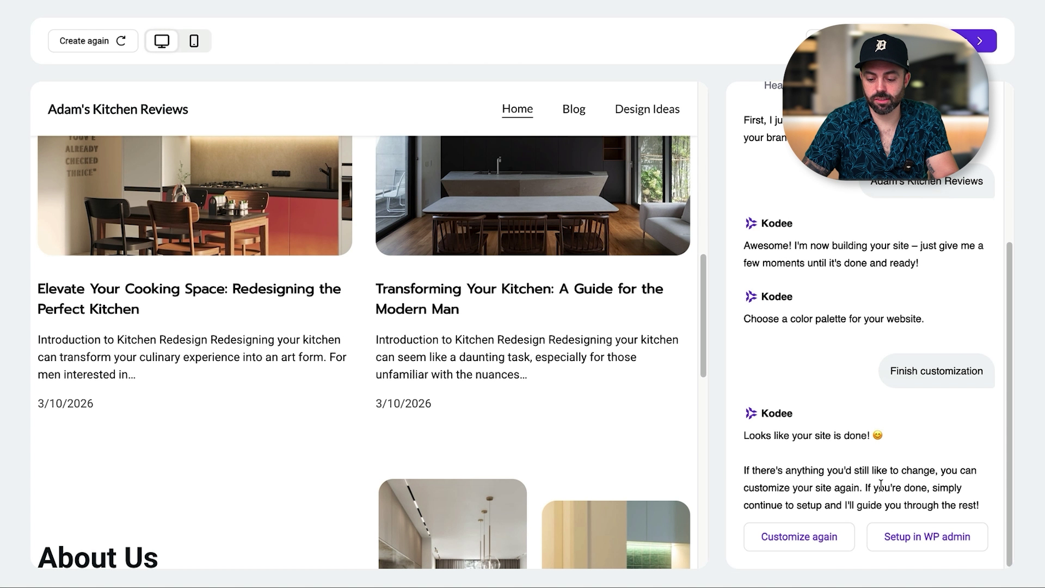
click(918, 541)
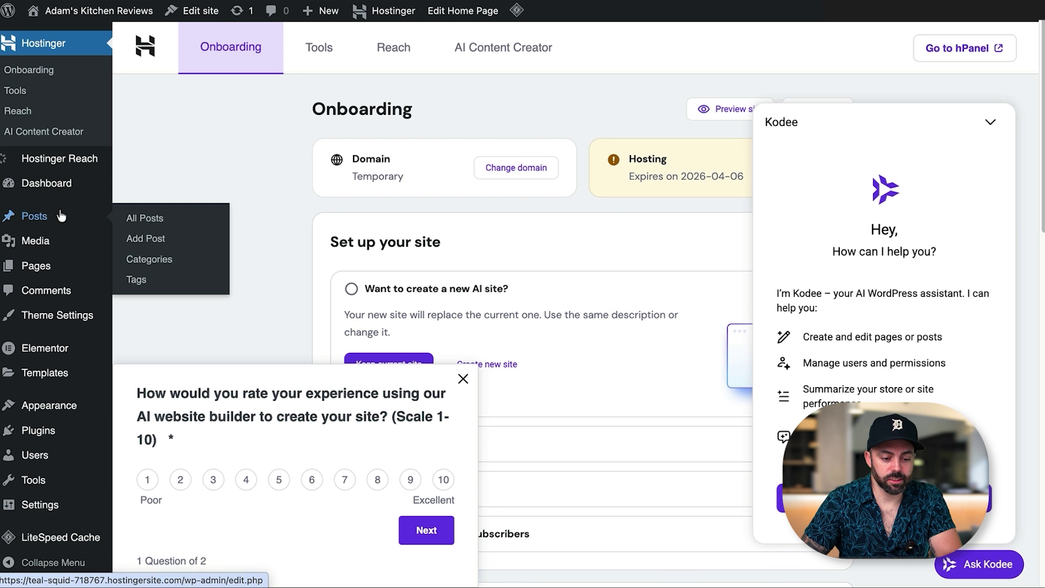
Open the post "Transforming Your Kitchen: A Guide for the Modern Man" in the editor and look through its content.
click(38, 216)
click(314, 379)
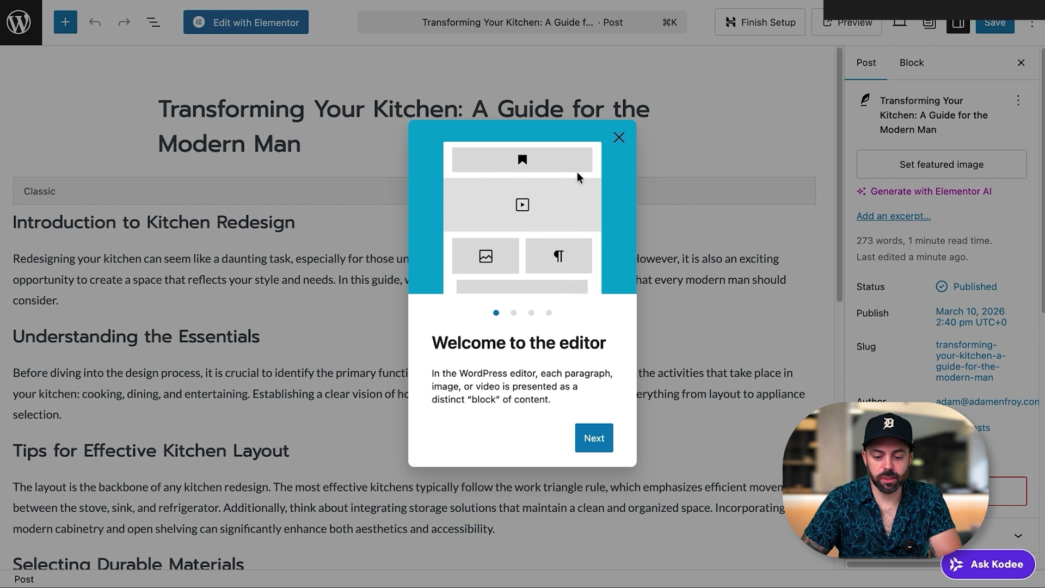
click(614, 140)
scroll(363, 382, down, 10)
scroll(365, 379, up, 10)
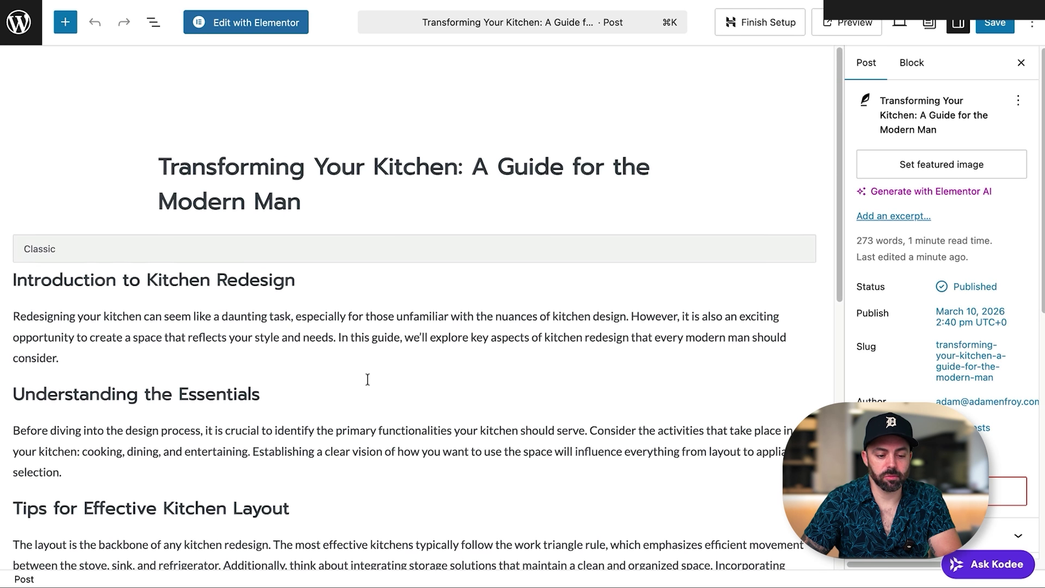
Create a new post titled "7 Best Touchless Kitchen Faucets" and begin its body paragraph with "Writing my blog pos".
click(19, 22)
click(202, 47)
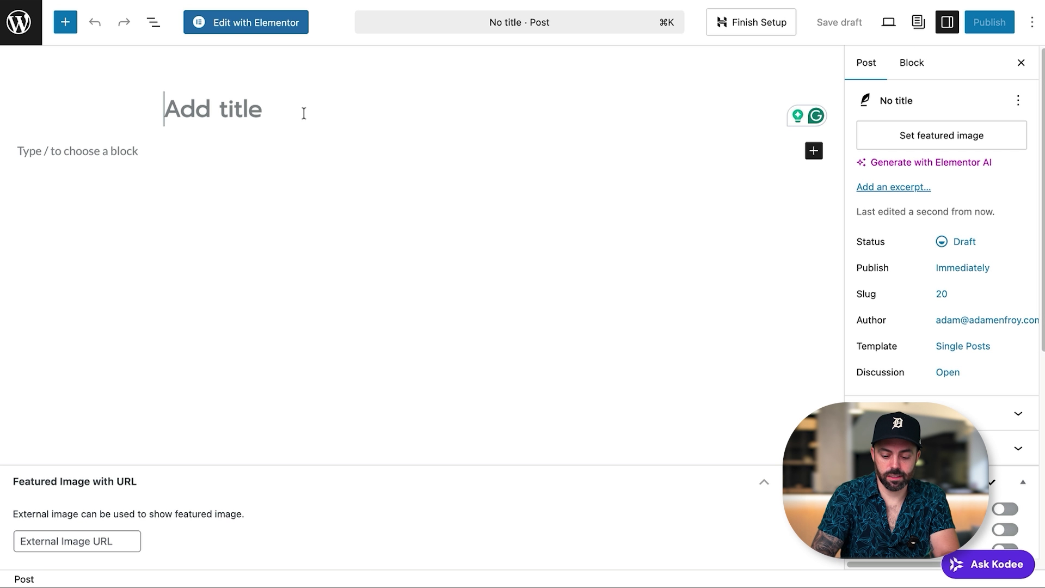
text(7 Best Touchless Kitche)
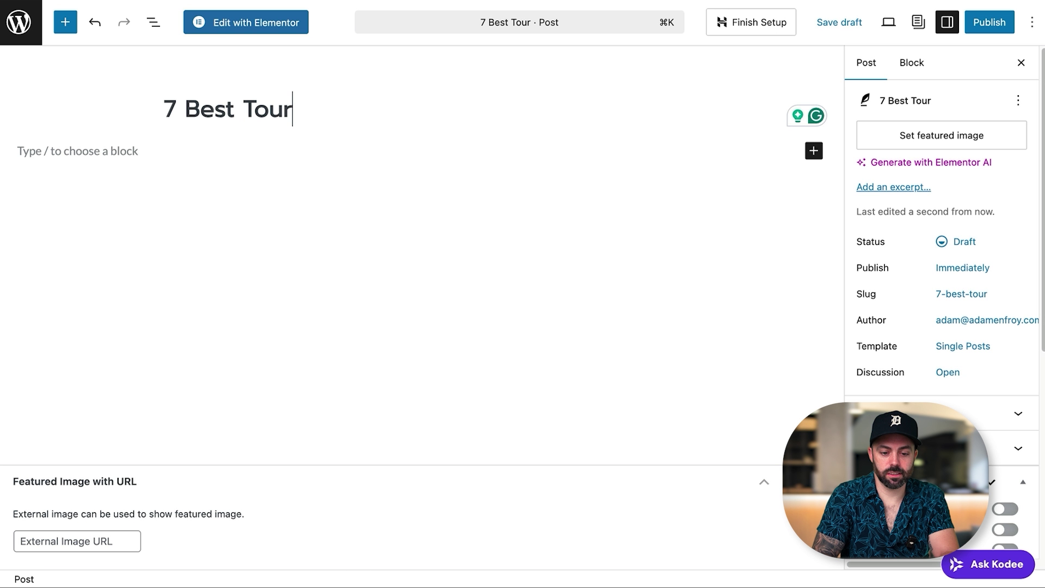
text(n Faucets)
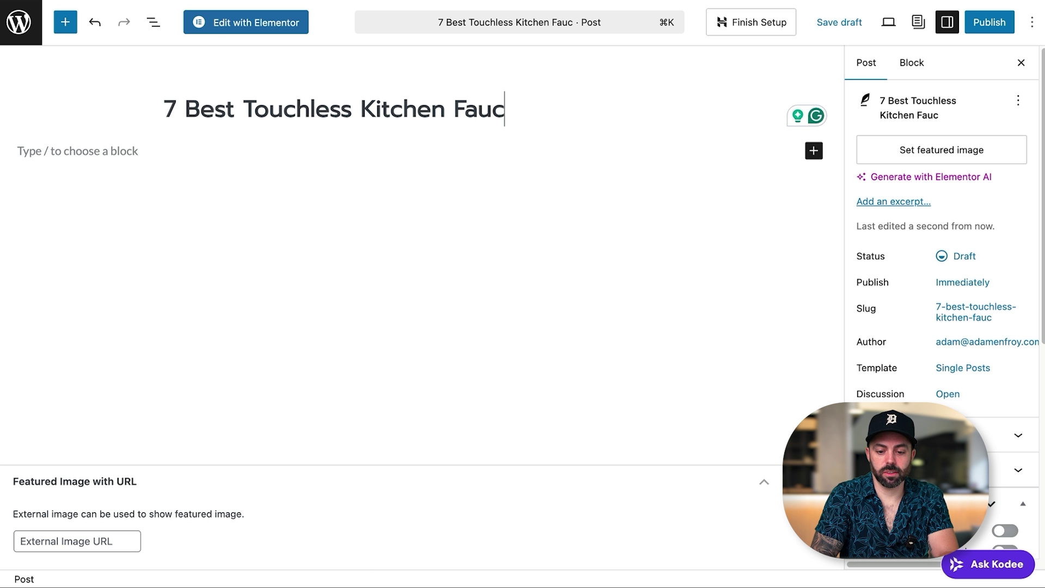
click(172, 158)
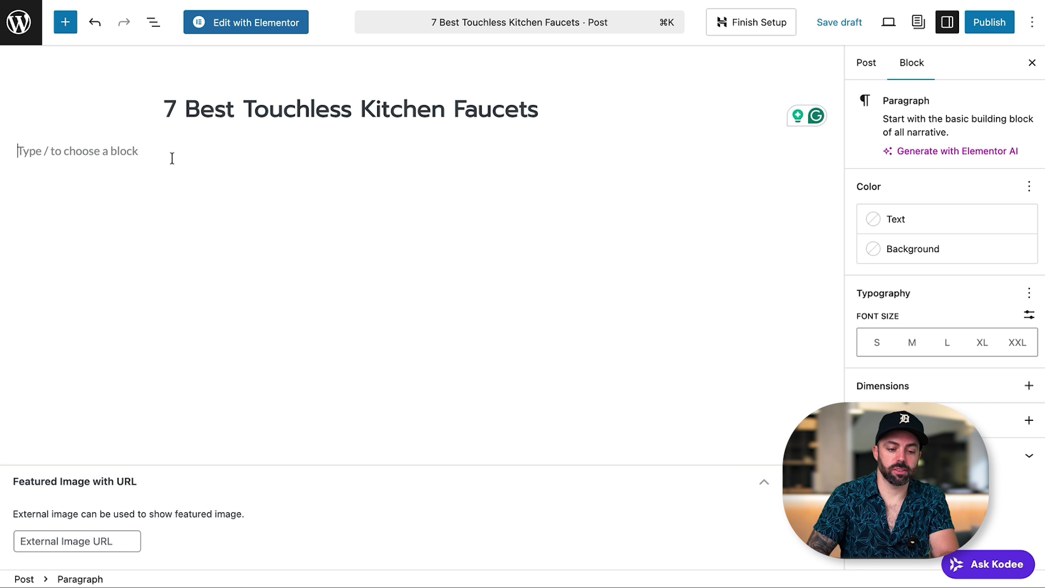
text(Writing my blog pos)
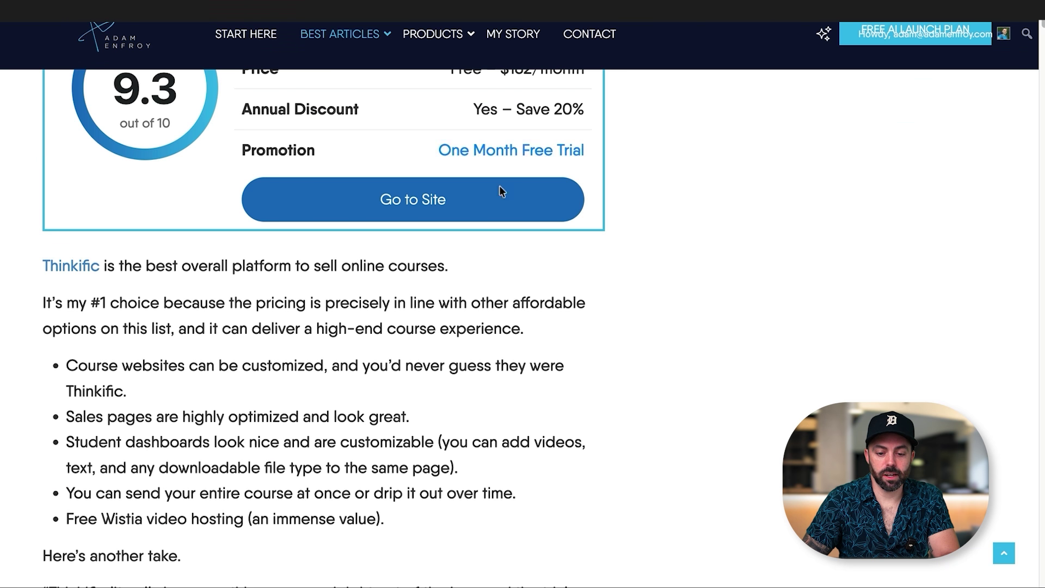
Look through the online course platforms article, examining its intro, featured image, commission note and first ranked review as a model.
scroll(499, 191, up, 15)
scroll(588, 225, down, 9)
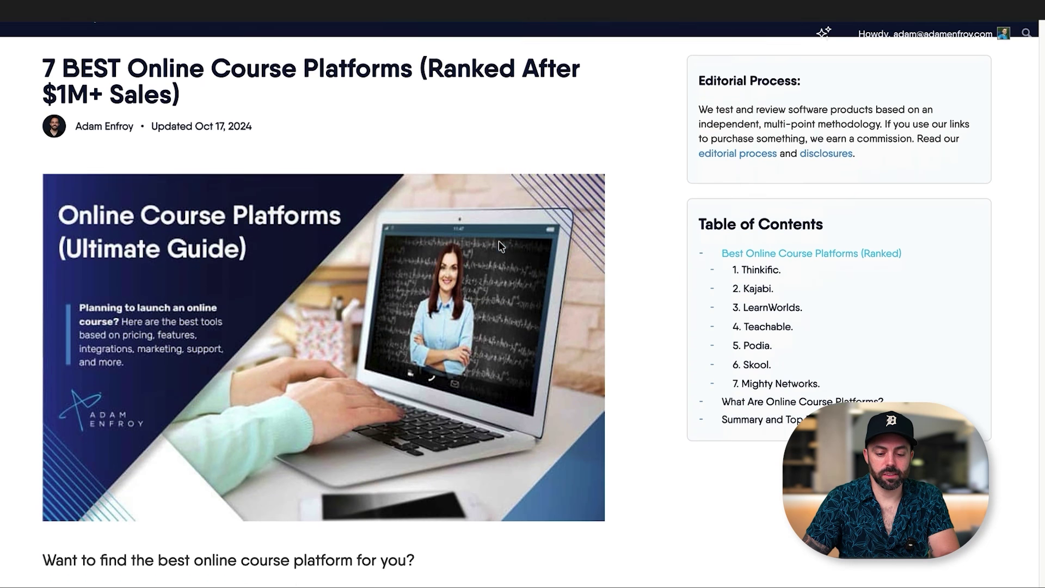
scroll(247, 365, down, 1)
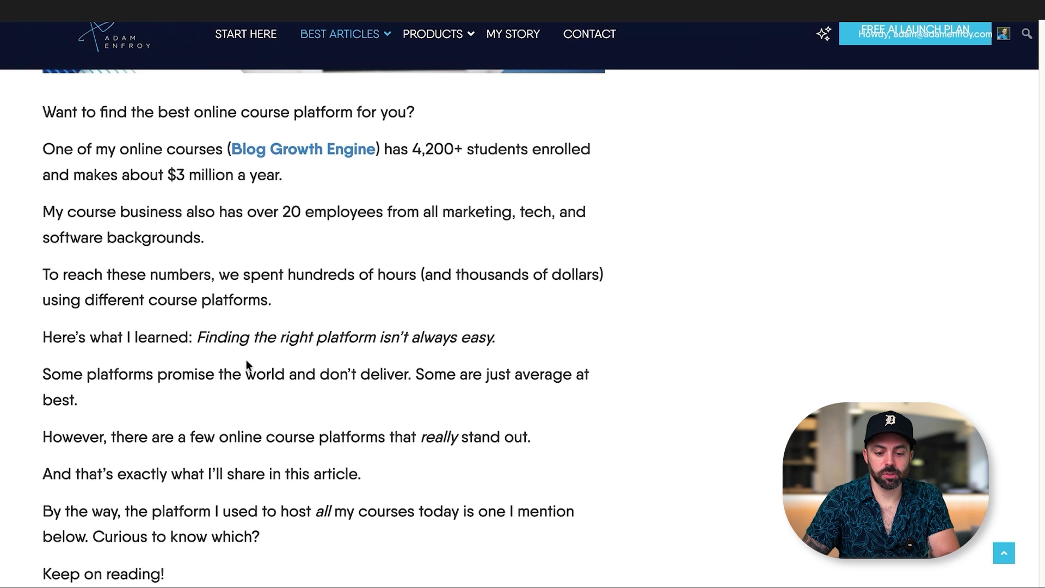
scroll(544, 446, down, 6)
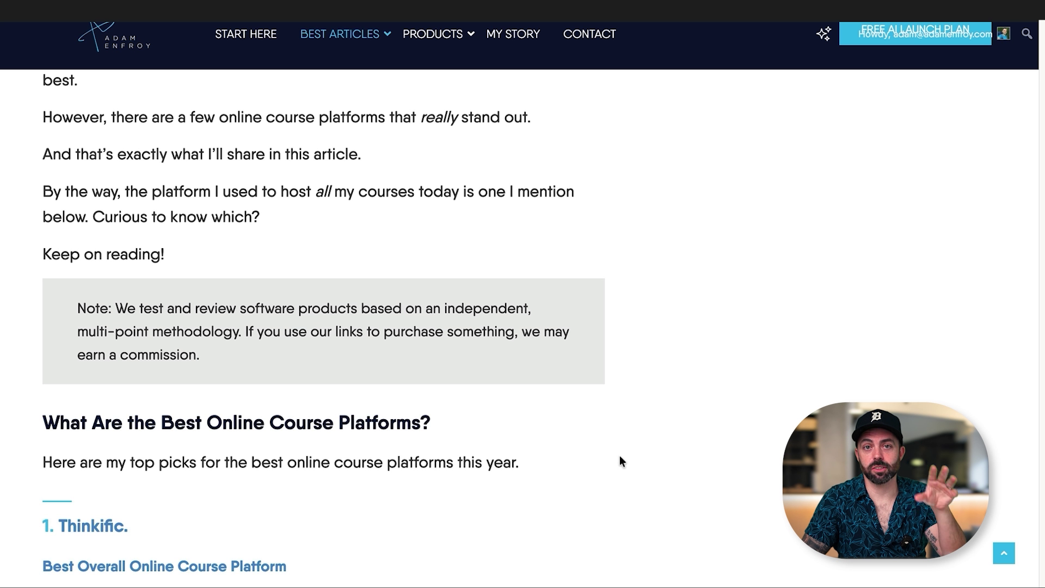
scroll(593, 434, down, 6)
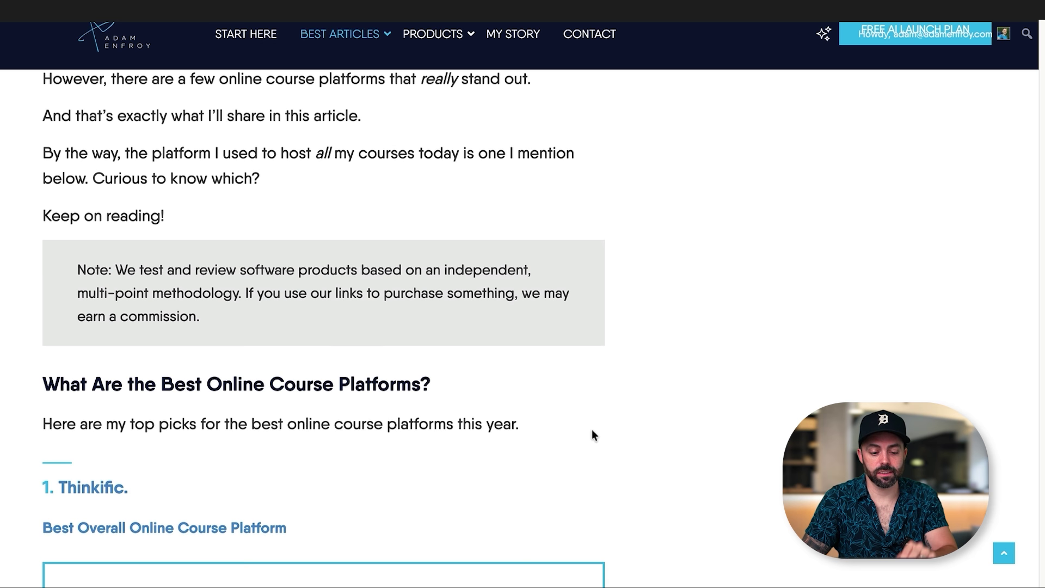
scroll(592, 433, down, 15)
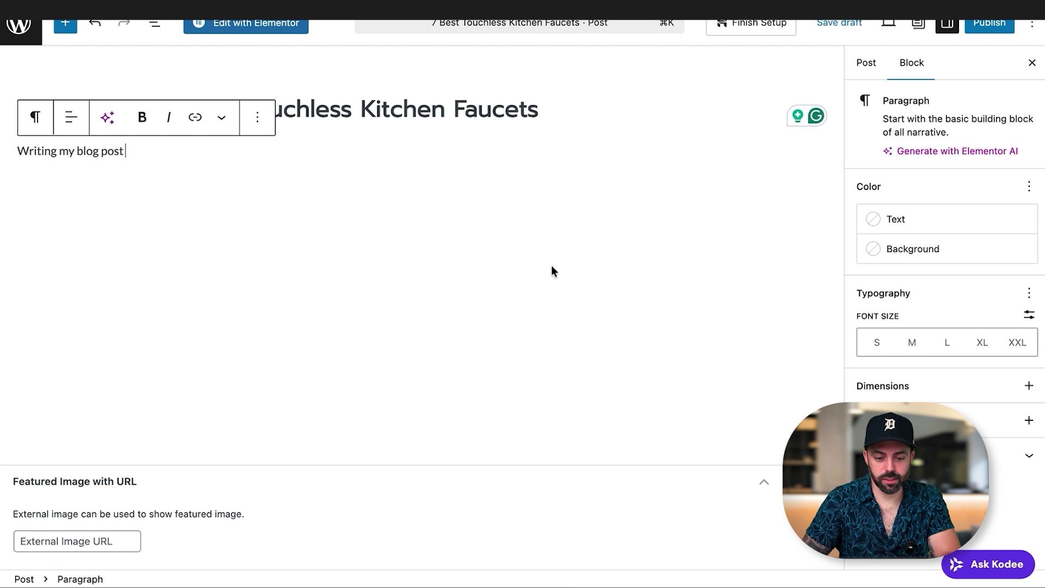
Add an image block below the "Writing my blog post" paragraph in the WordPress post.
key(Return)
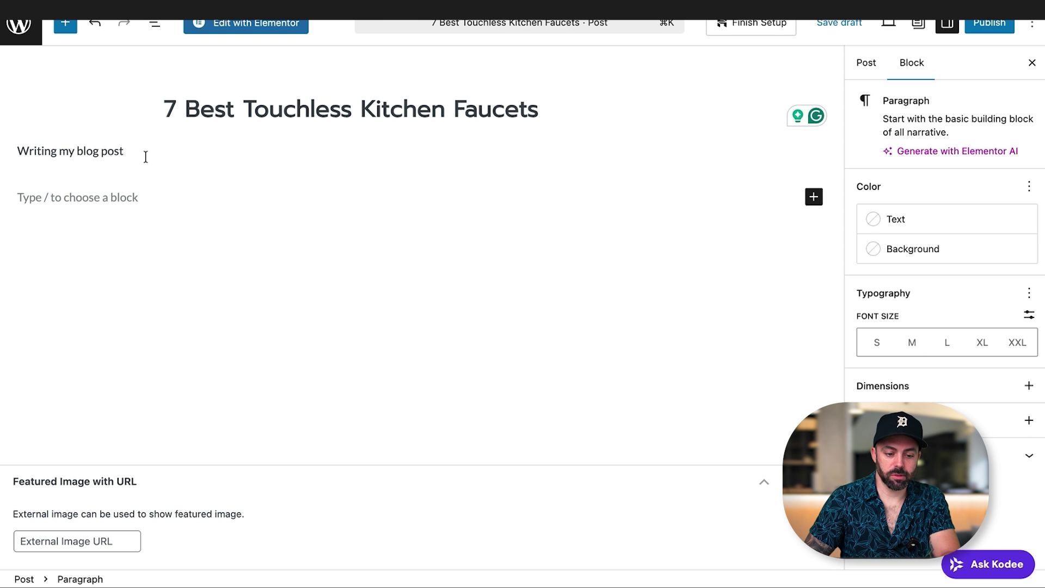
click(813, 197)
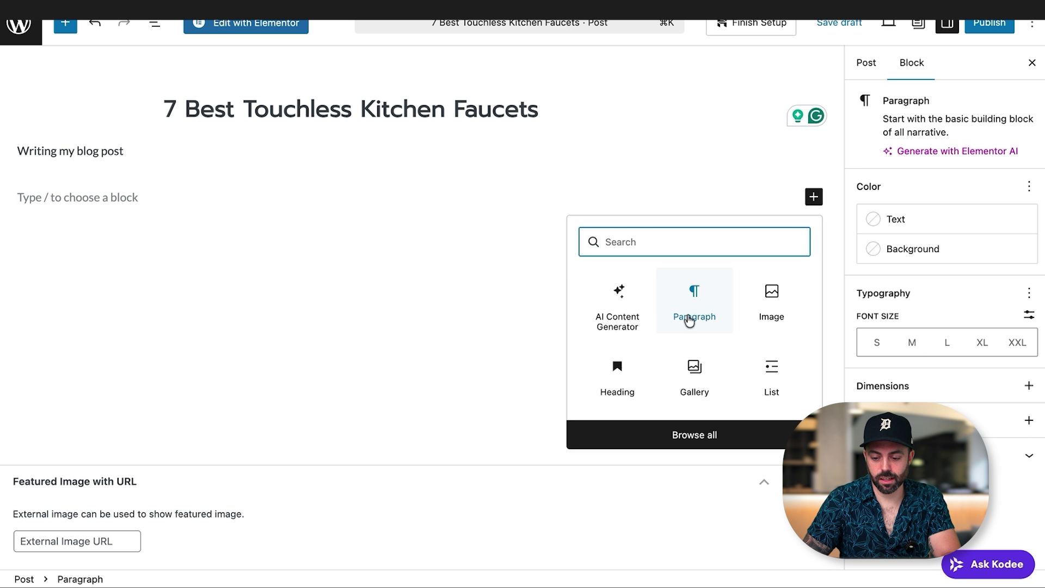
click(769, 312)
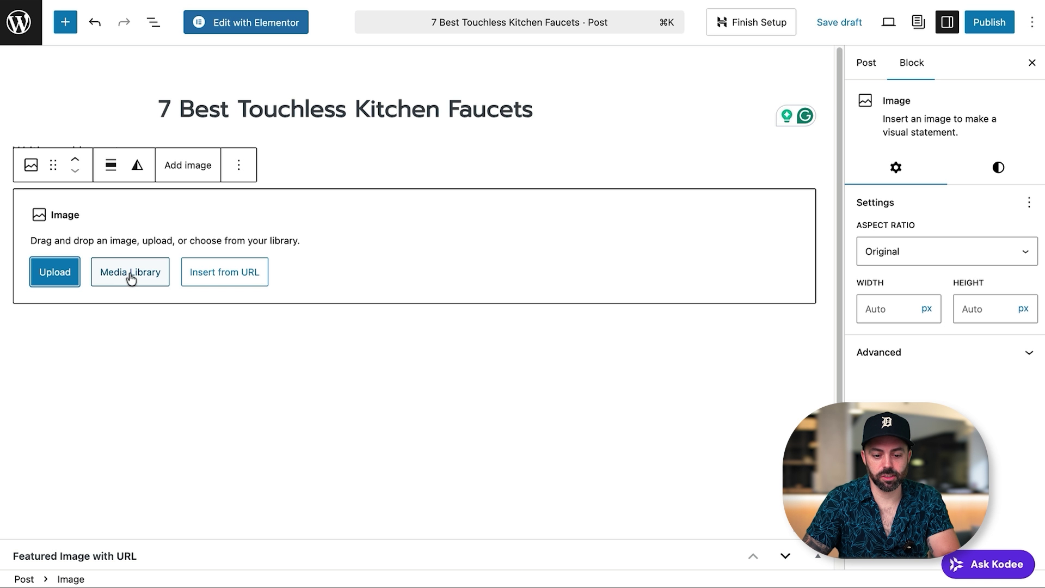
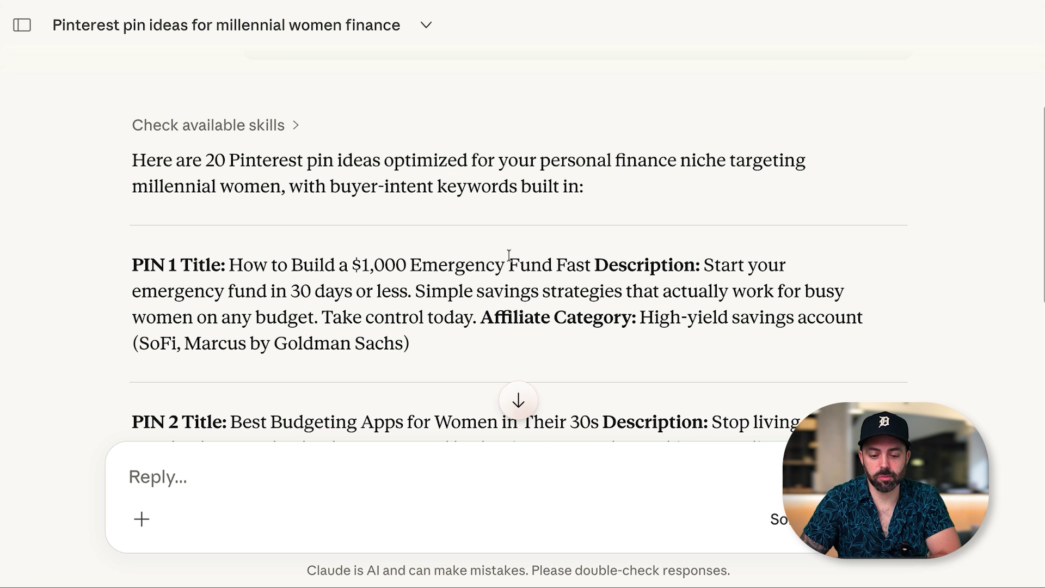
Switch to the Claude chat and examine the titles, descriptions and affiliate categories of finance pin ideas 1 to 3.
drag(525, 269, 567, 271)
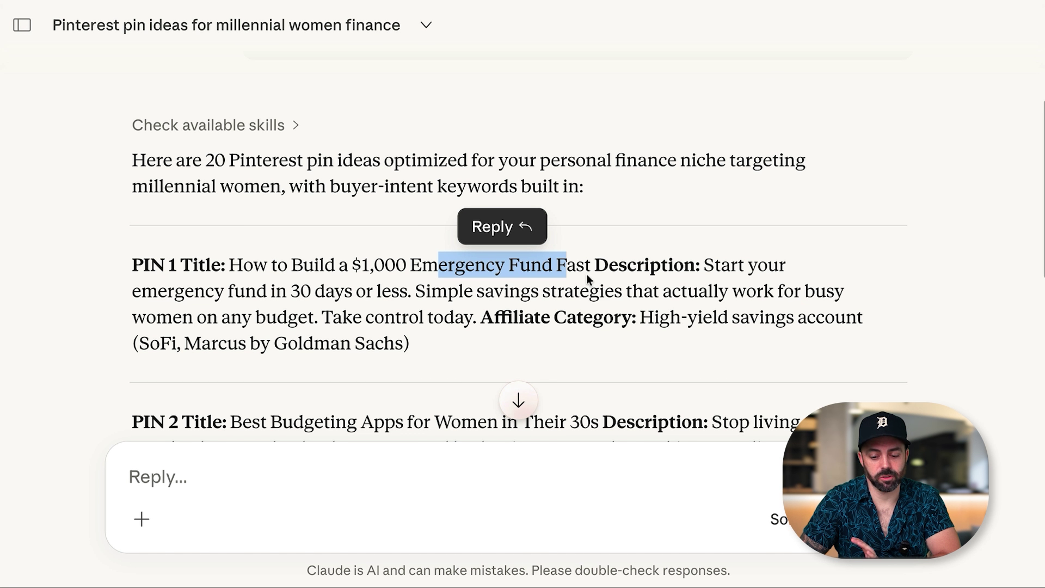
click(348, 274)
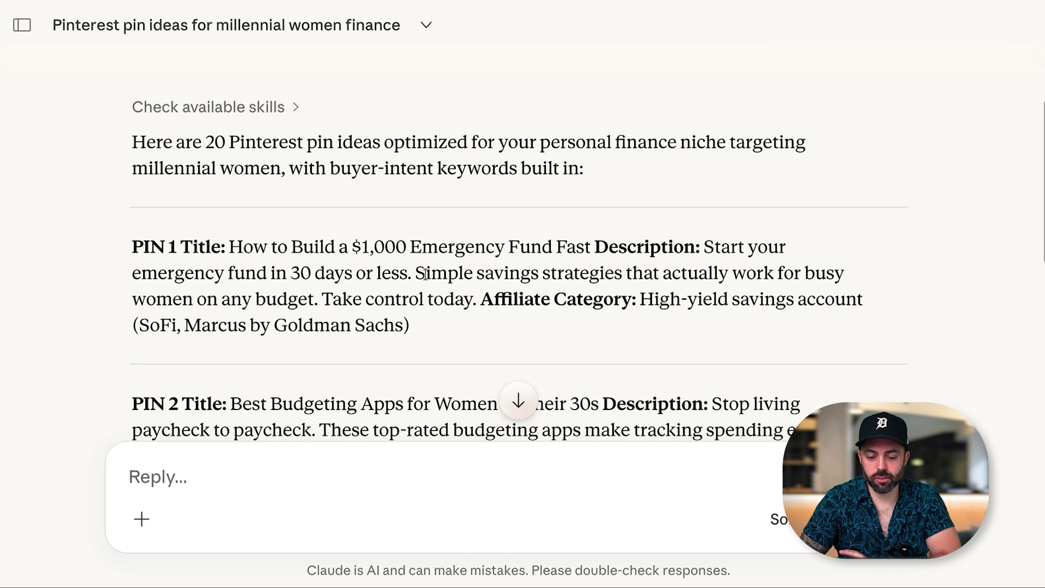
drag(425, 273, 433, 299)
scroll(489, 336, down, 5)
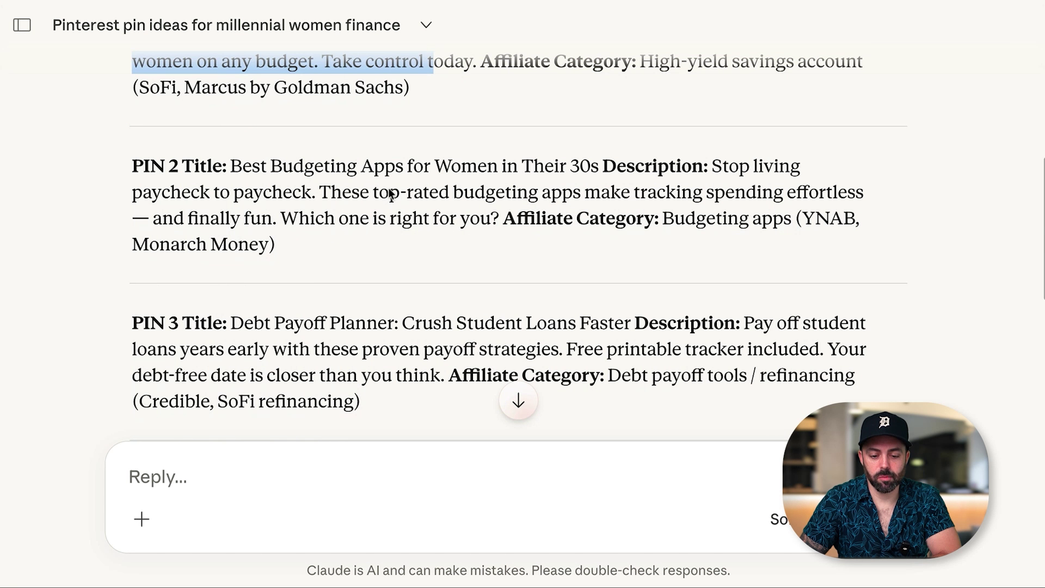
drag(294, 173, 579, 169)
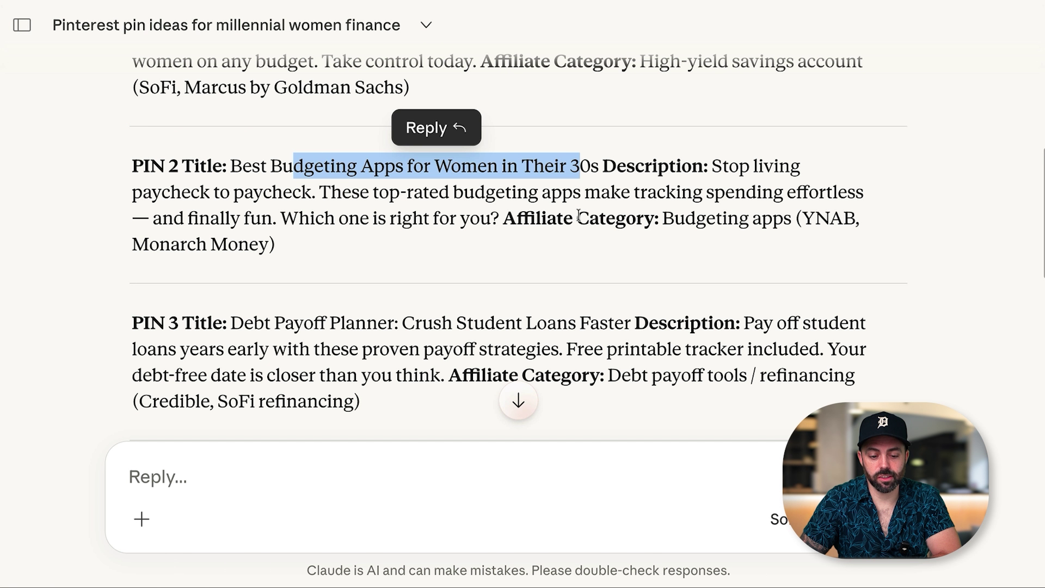
click(695, 220)
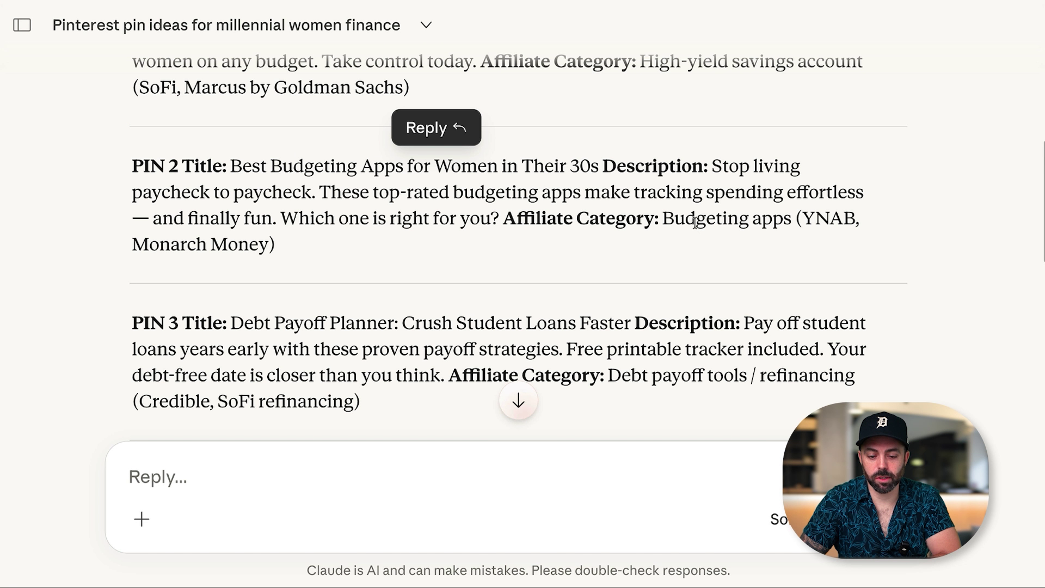
drag(816, 227, 816, 227)
scroll(320, 205, down, 1)
drag(320, 205, 197, 212)
scroll(360, 250, down, 1)
drag(294, 233, 591, 235)
scroll(617, 246, down, 3)
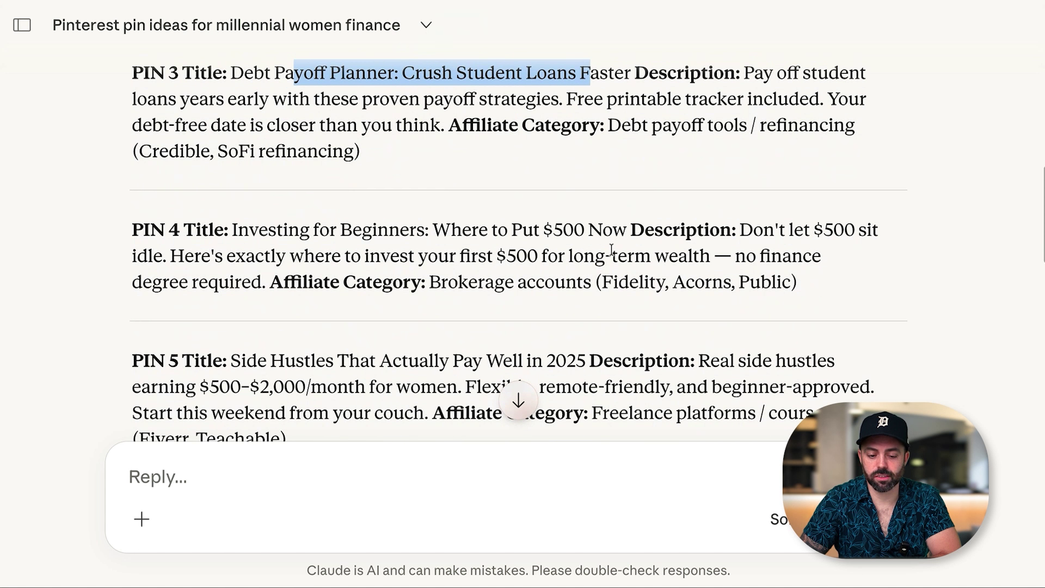
Examine the finance pin ideas from PIN 4 onward, including the affiliate category suggested for the cash back credit cards pin.
drag(315, 229, 536, 228)
click(591, 227)
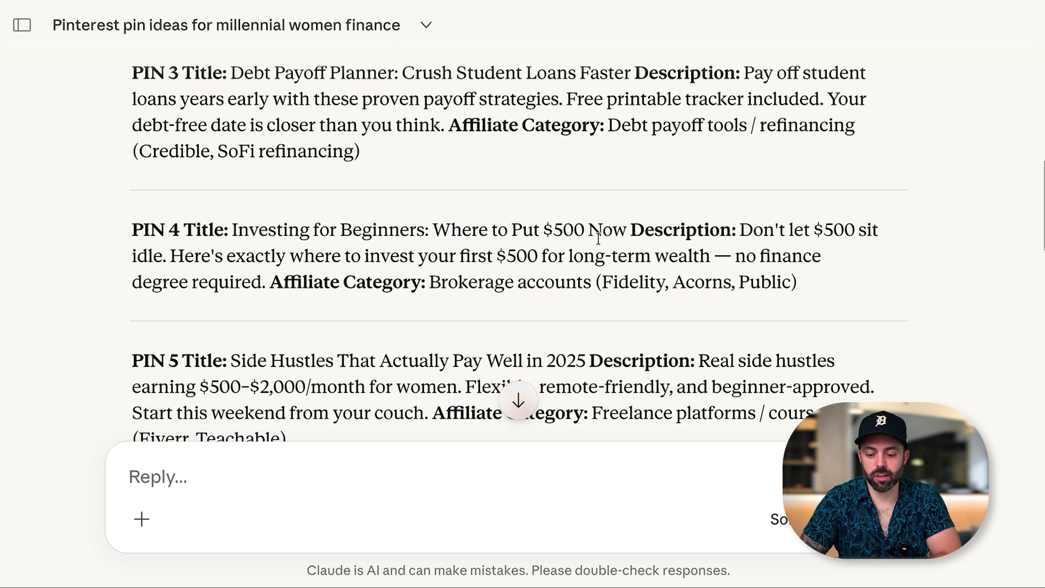
scroll(598, 238, down, 3)
drag(324, 181, 550, 185)
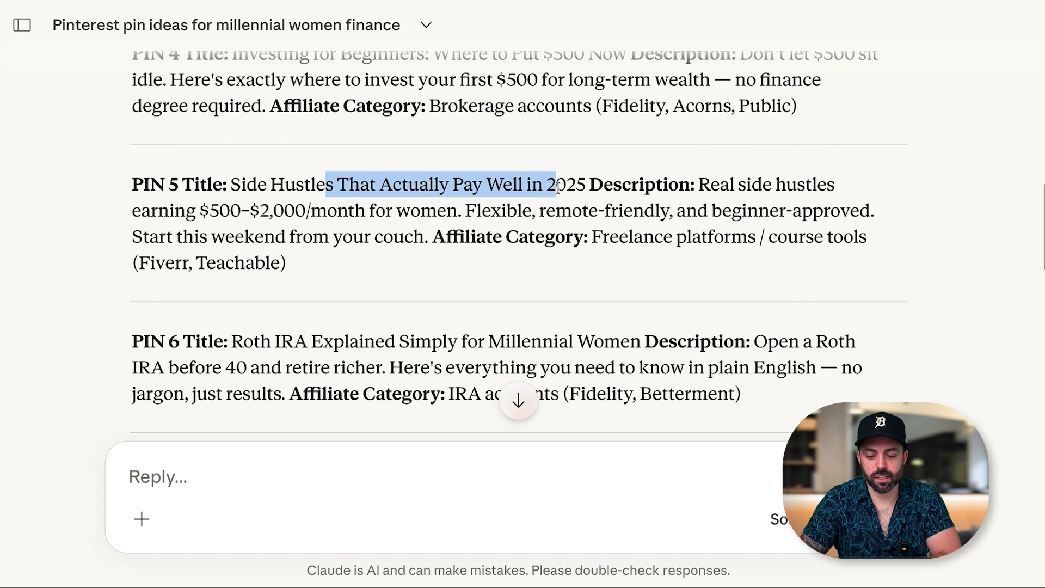
scroll(585, 210, down, 4)
scroll(586, 211, down, 6)
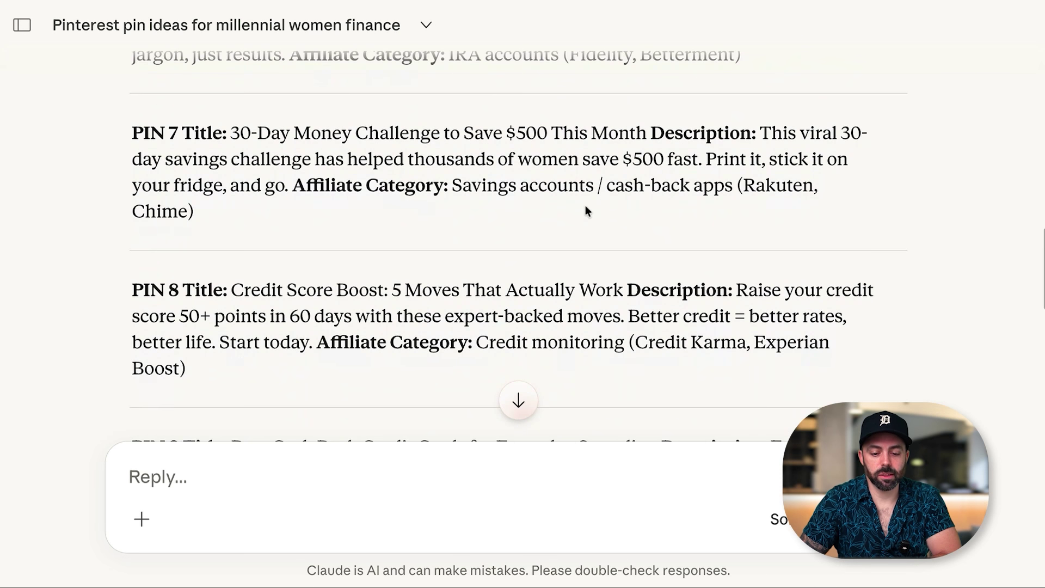
scroll(586, 210, down, 3)
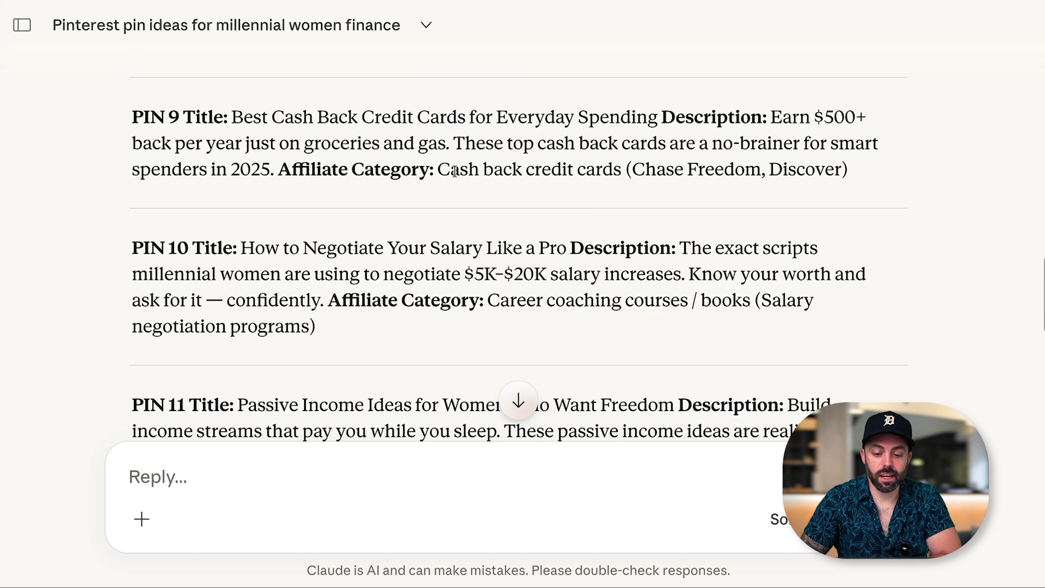
drag(678, 178, 759, 170)
click(687, 190)
scroll(688, 194, down, 14)
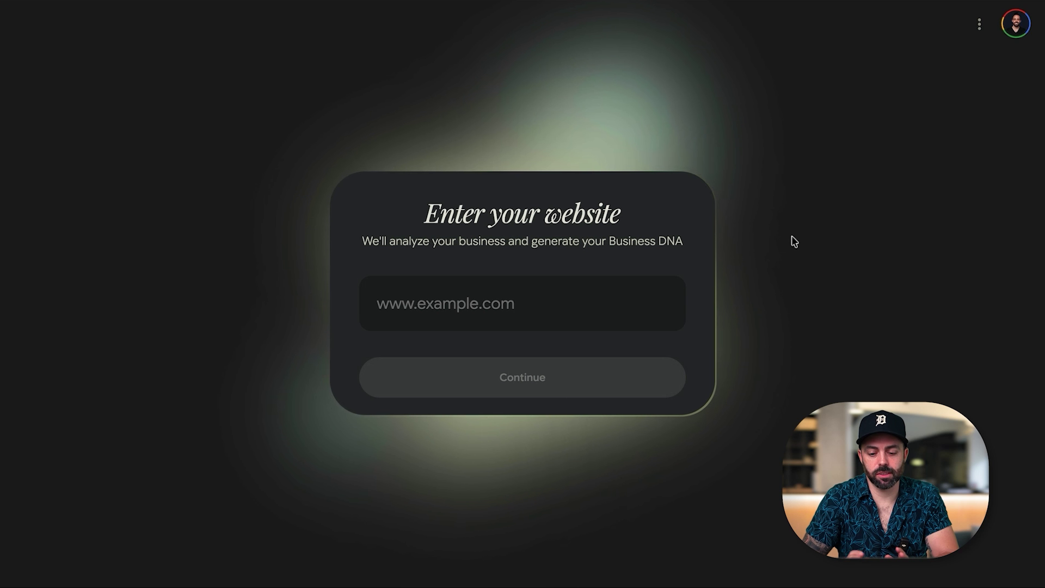
click(553, 296)
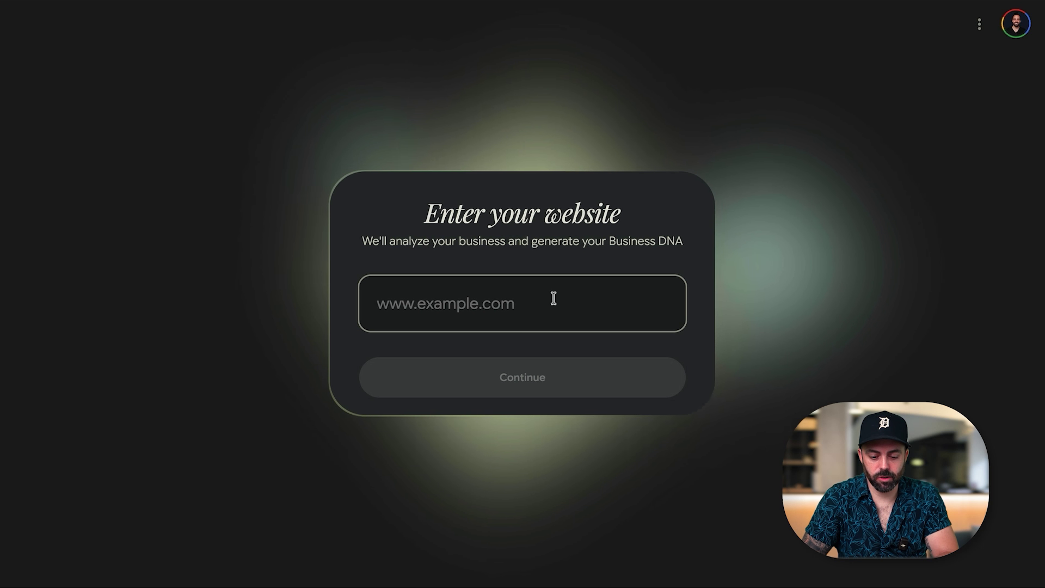
text(https://teal-squid-718767.hostingersite.com/)
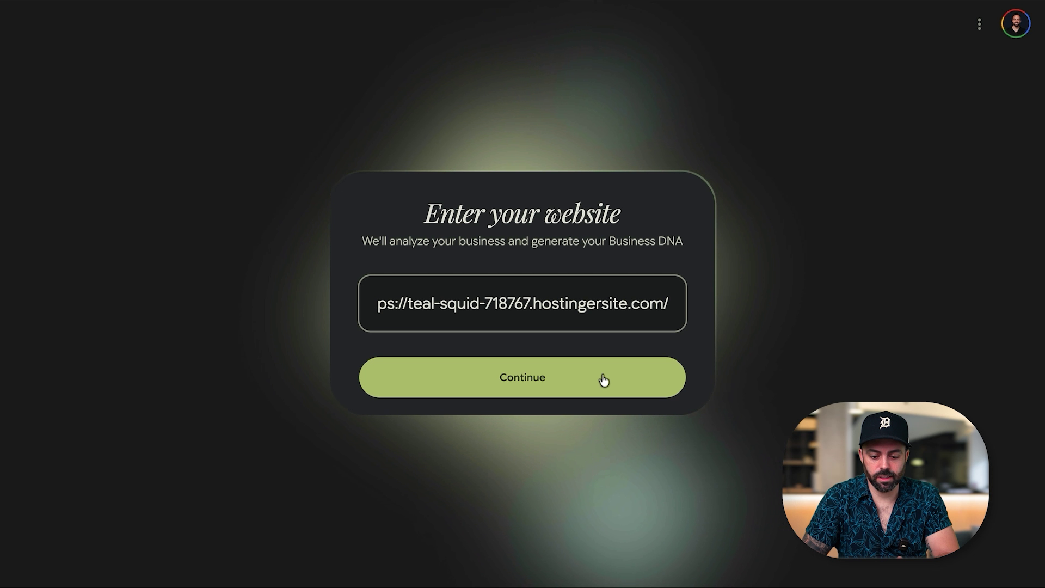
click(604, 380)
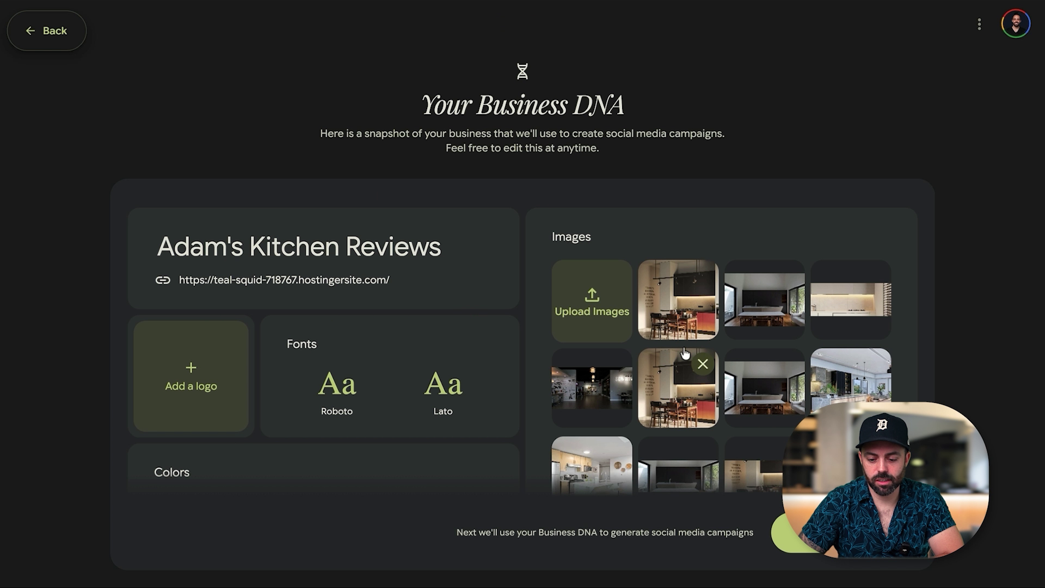
Review the Business DNA's images, fonts, colors, tagline, brand values, aesthetic, tone of voice and business overview.
scroll(685, 354, down, 3)
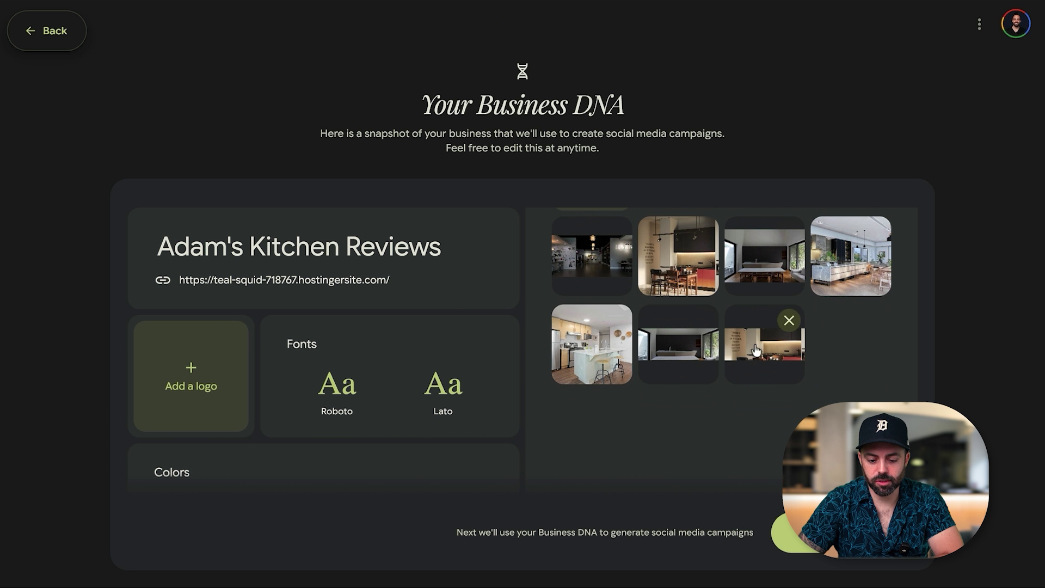
scroll(755, 349, up, 1)
scroll(357, 422, down, 5)
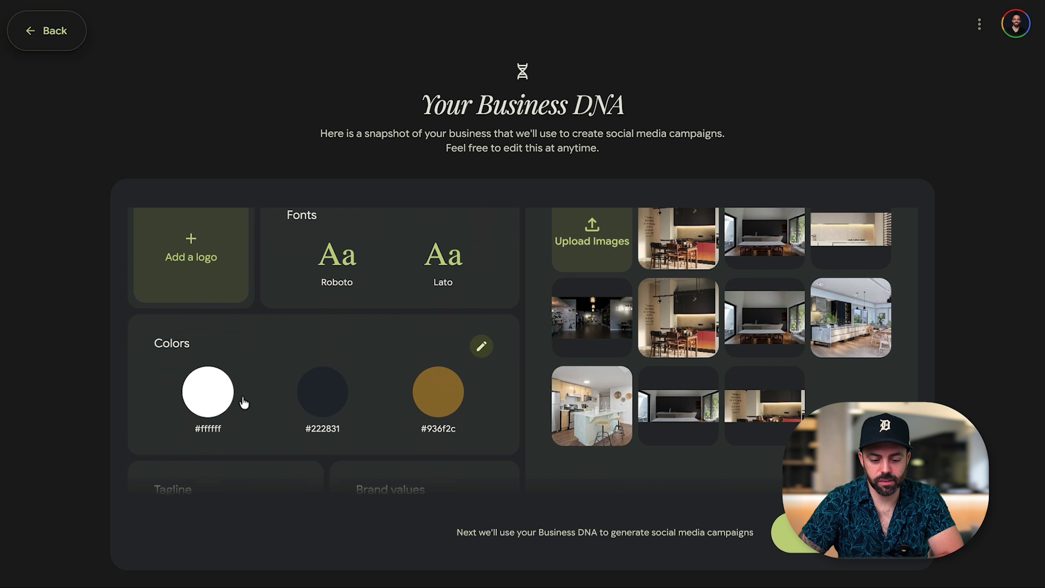
scroll(380, 389, down, 5)
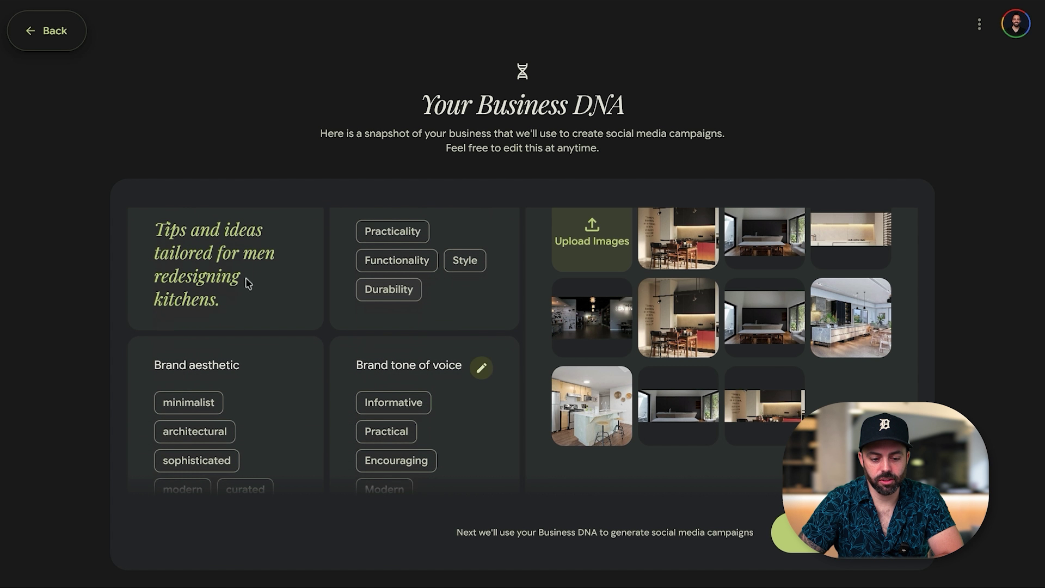
scroll(304, 322, down, 2)
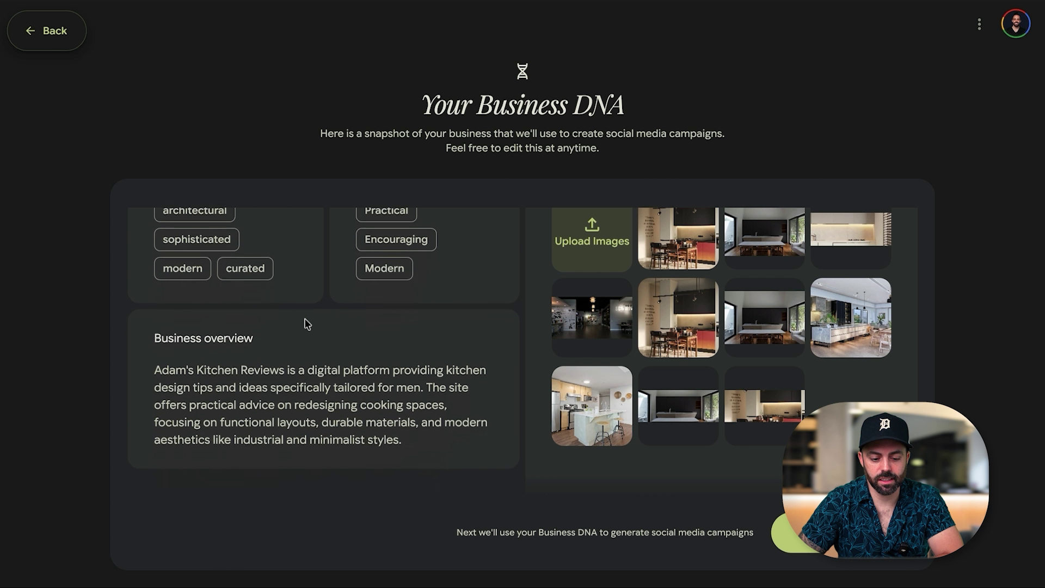
scroll(304, 321, up, 10)
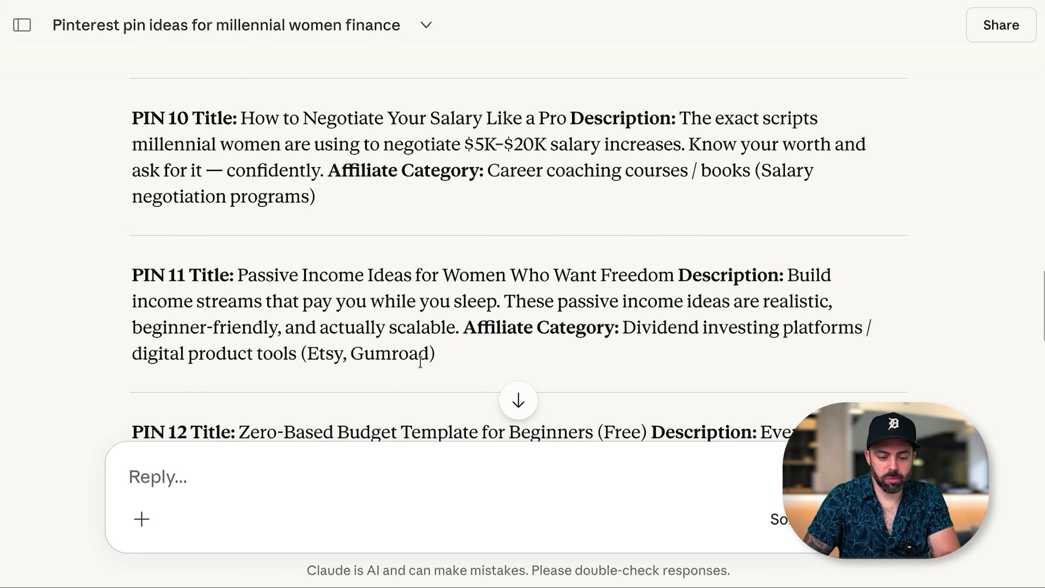
Switch back to the Claude chat and look through the remaining finance pin ideas down to PIN 20.
scroll(409, 385, down, 15)
scroll(409, 385, down, 9)
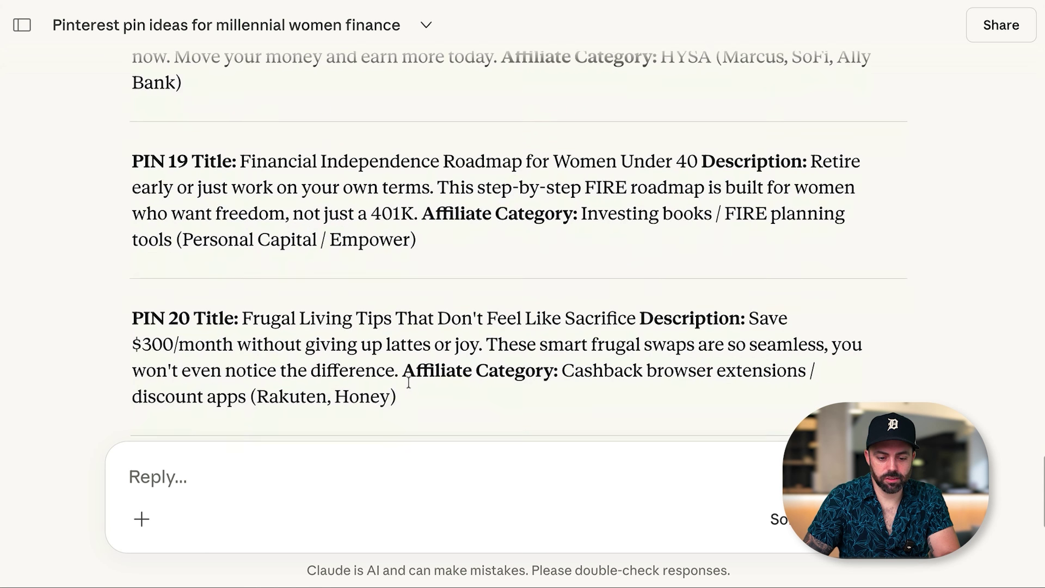
scroll(407, 380, up, 2)
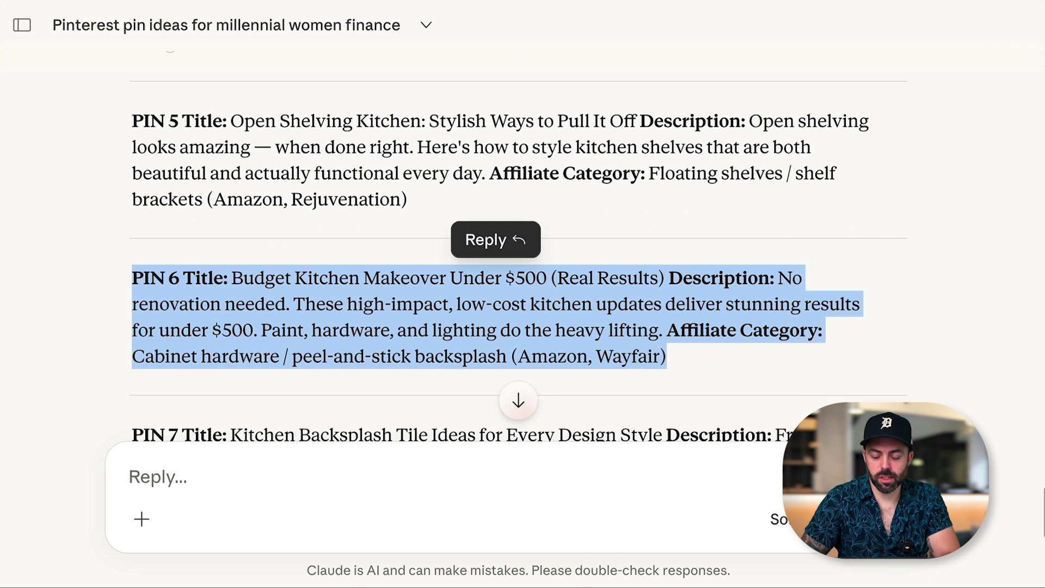
In Pomelli, generate ideas for a Pinterest pin using PIN 6 "Budget Kitchen Makeover Under $500 (Real Results)" with its description and affiliate category.
text(Create a pinterest pin based on t)
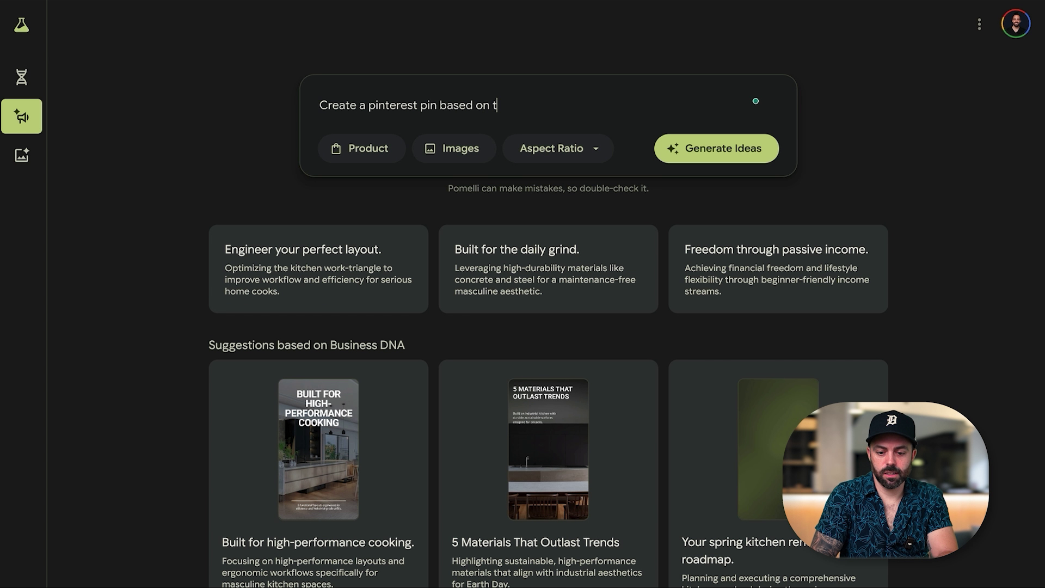
key(shift+Return)
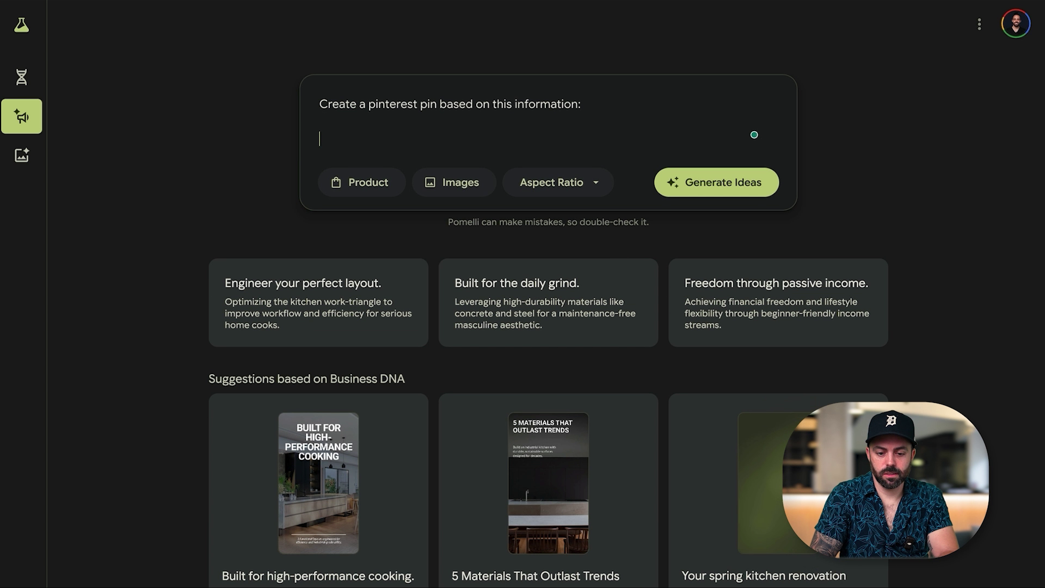
text(Description: No renovation needed. These high-impact, low-cost kitchen updates deliver stunning results for under $500. Paint, hardware, and lighting do the heavy lifting. Affiliate Category: Cabinet hardware / peel-and-stick backsplash (Amazon, Wayfair))
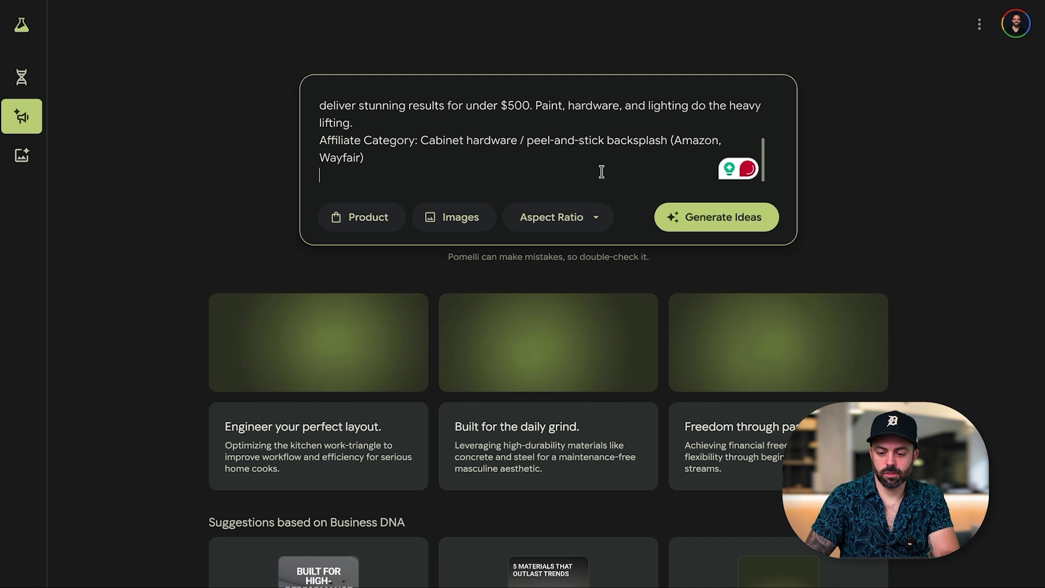
click(703, 216)
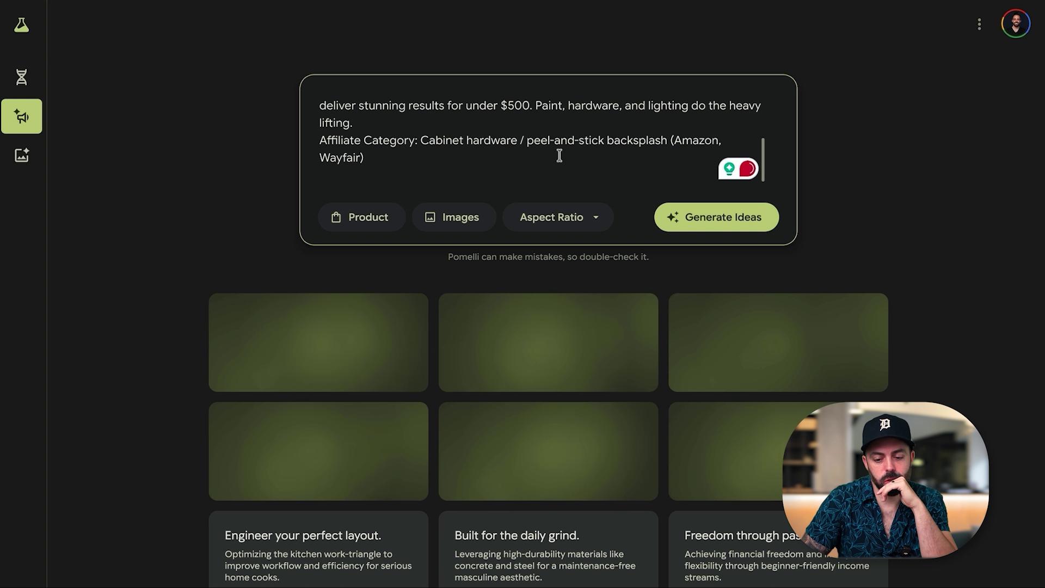
scroll(608, 193, up, 5)
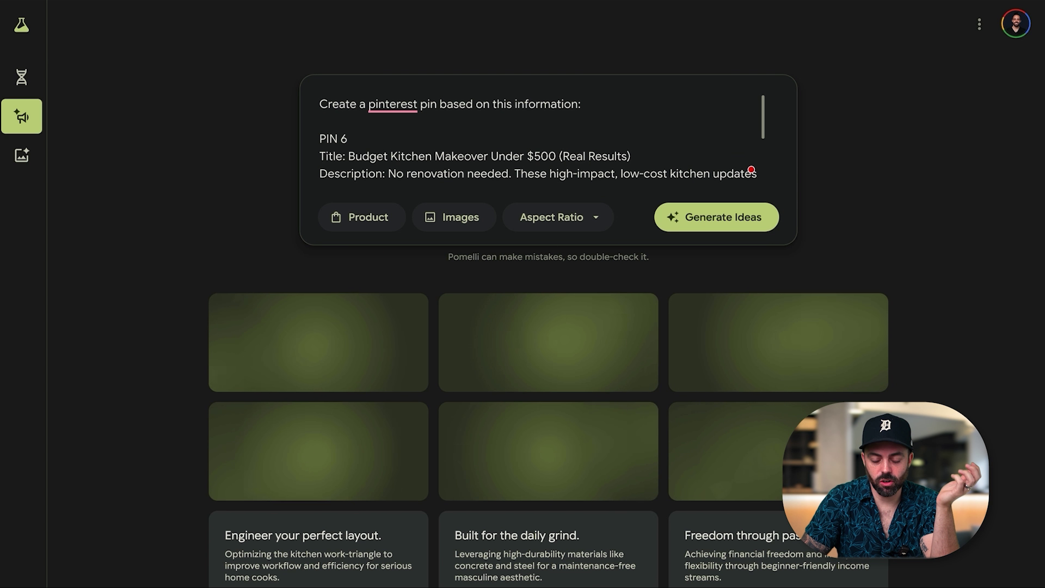
Switch to the Claude chat and look through the kitchen pin ideas down to PIN 13.
key(ctrl+Tab)
scroll(464, 371, down, 2)
scroll(464, 370, down, 15)
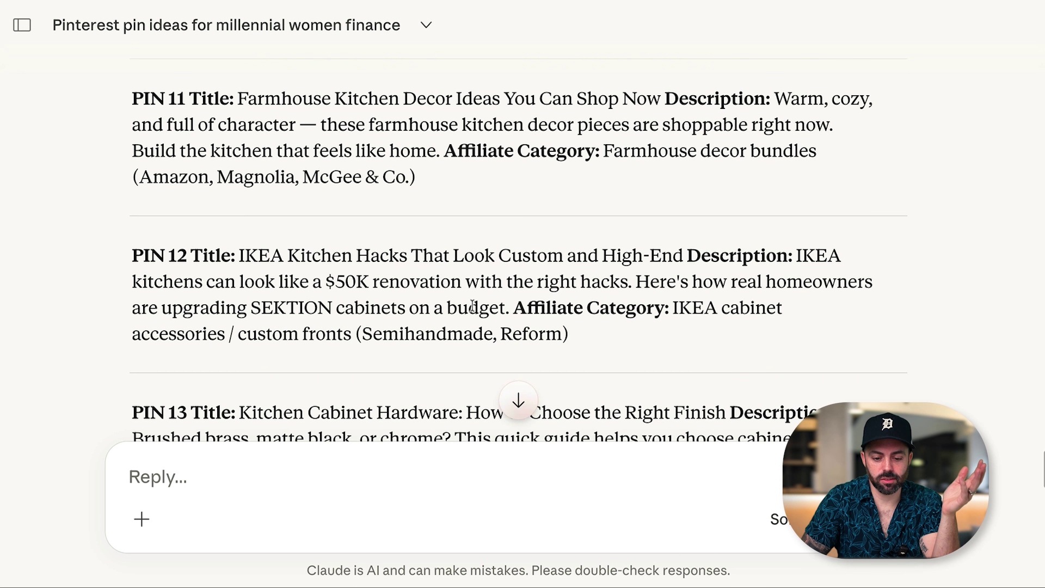
scroll(472, 306, down, 3)
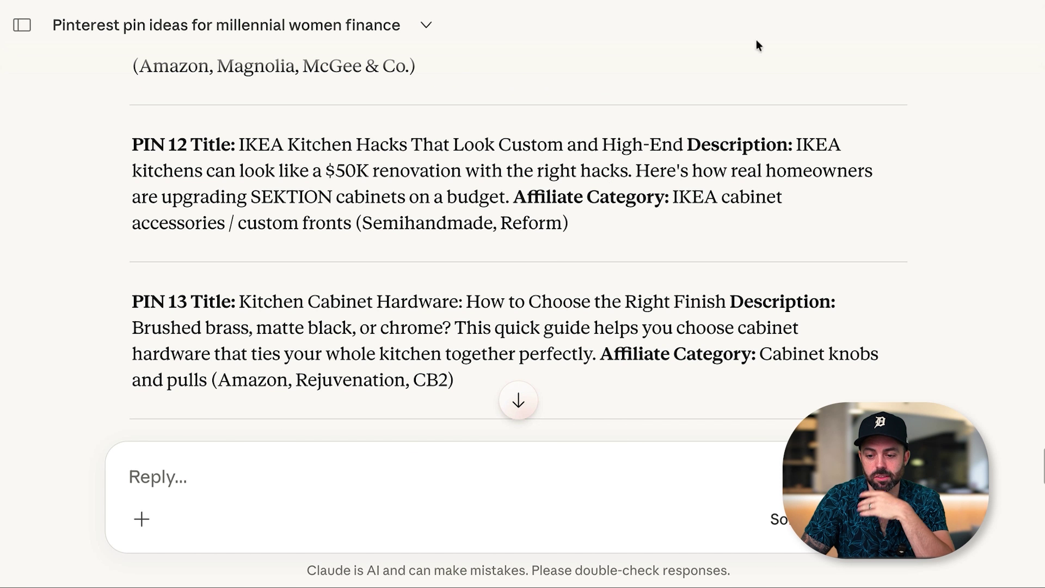
Switch back to Pomelli and create the campaign from the "Kitchen upgrades for under $500" idea.
key(ctrl+shift+Tab)
scroll(932, 284, down, 2)
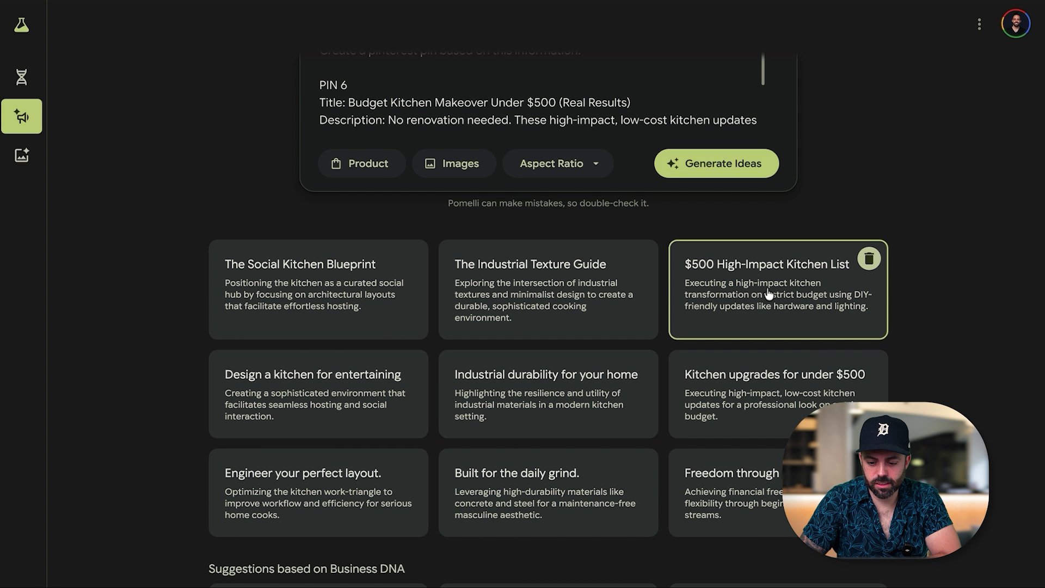
click(781, 379)
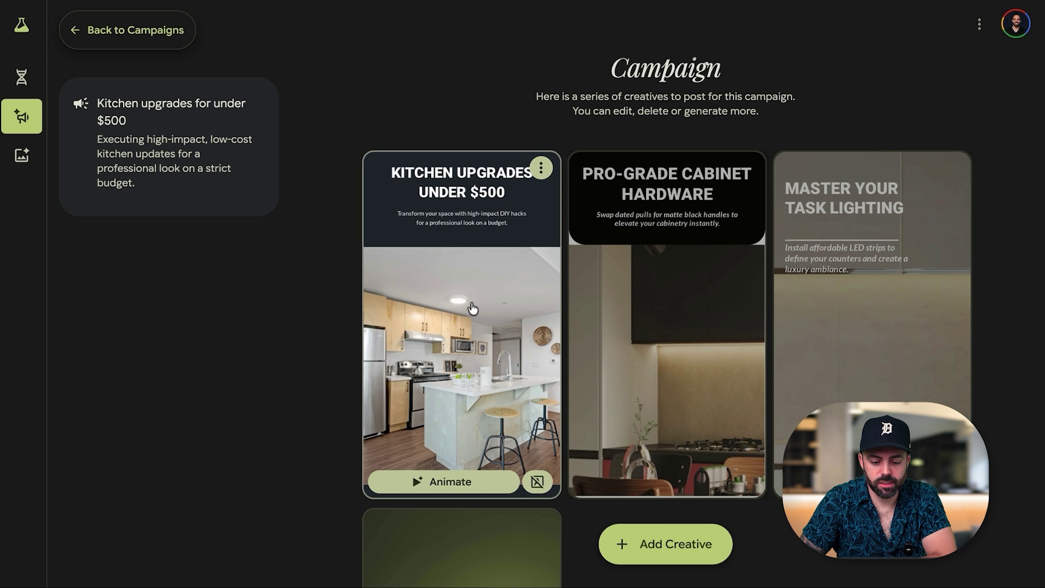
Open the "Kitchen Upgrades Under $500" creative and inspect its description and header settings.
click(470, 302)
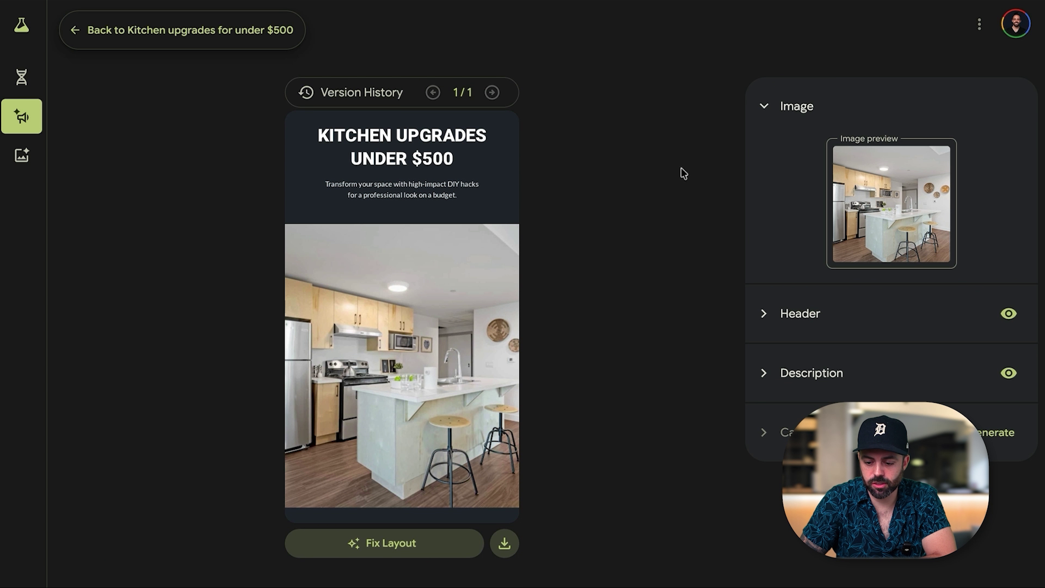
click(867, 384)
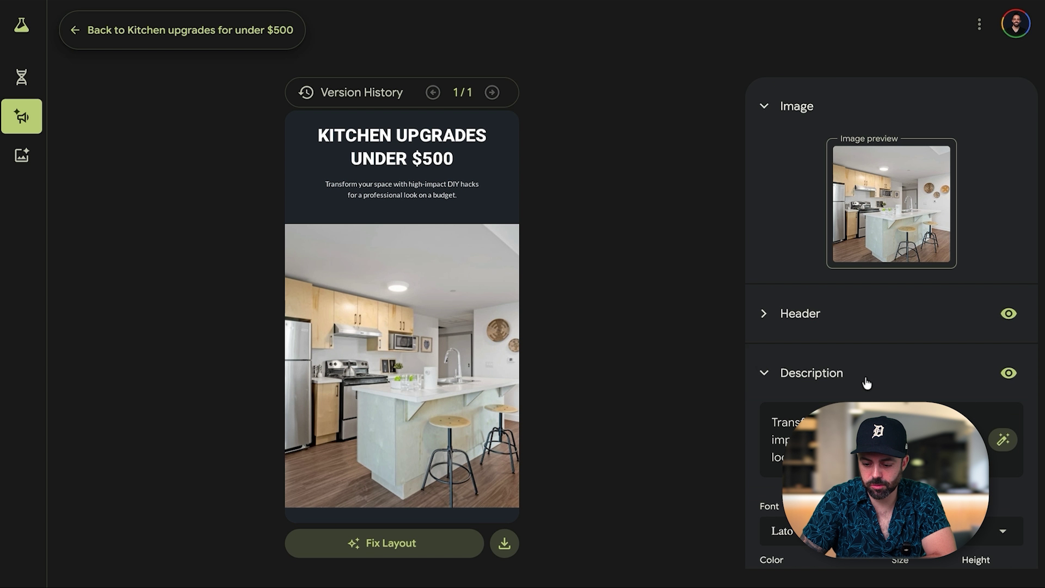
click(868, 381)
click(849, 322)
click(849, 322)
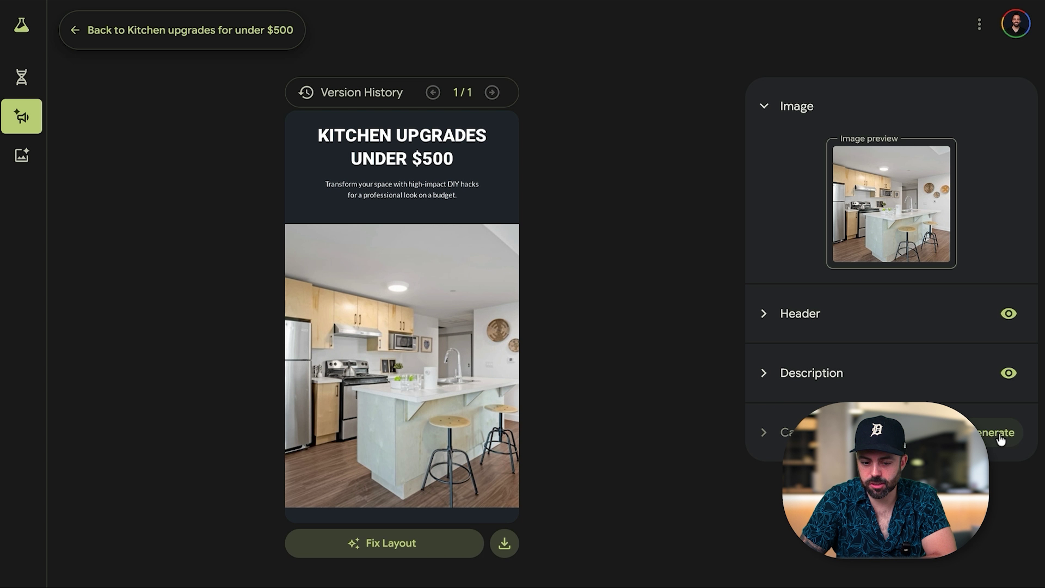
Download the "Kitchen Upgrades Under $500" creative and return to the campaign's creatives.
click(506, 547)
click(616, 193)
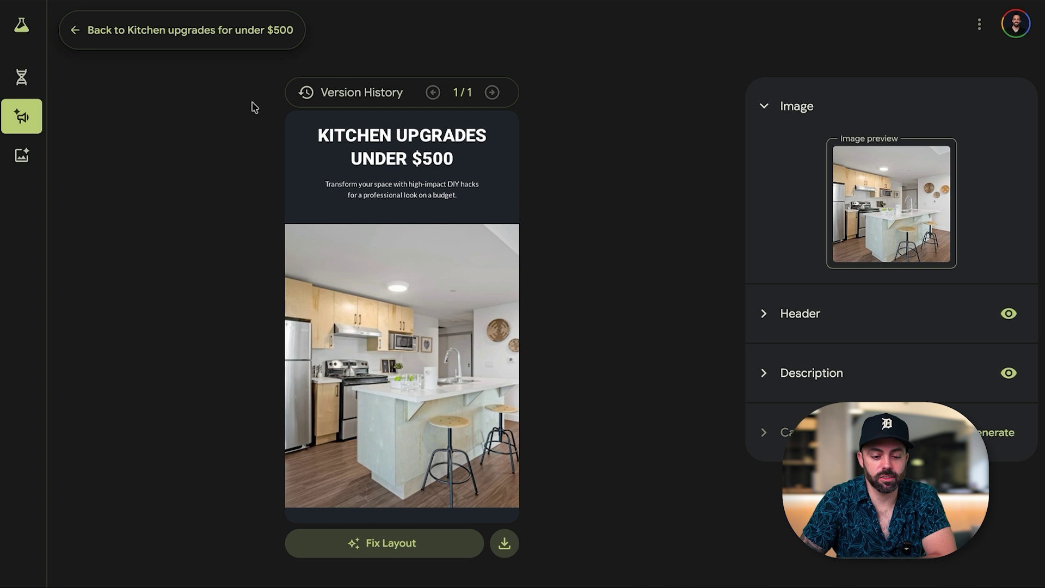
click(85, 30)
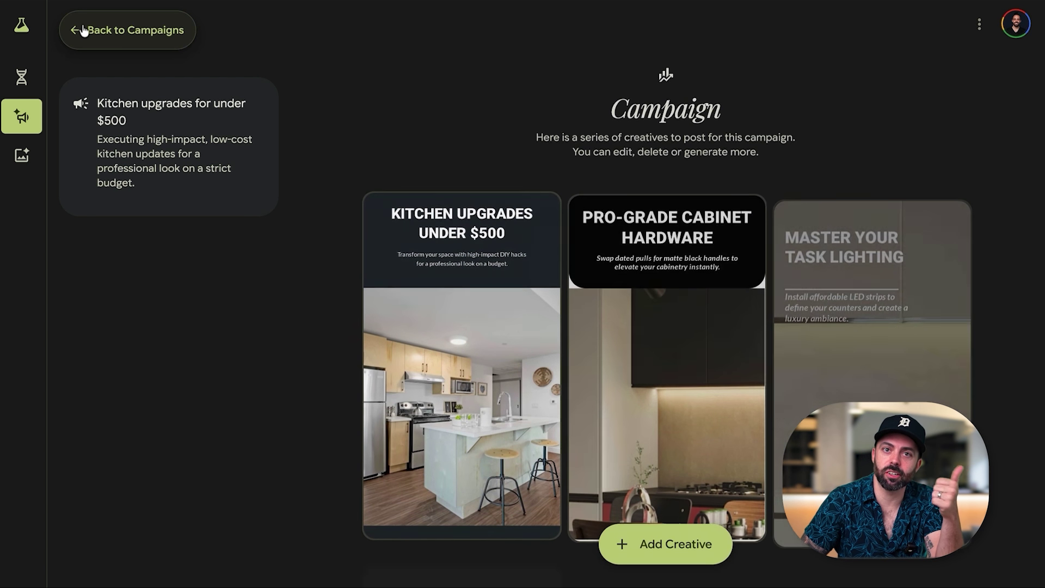